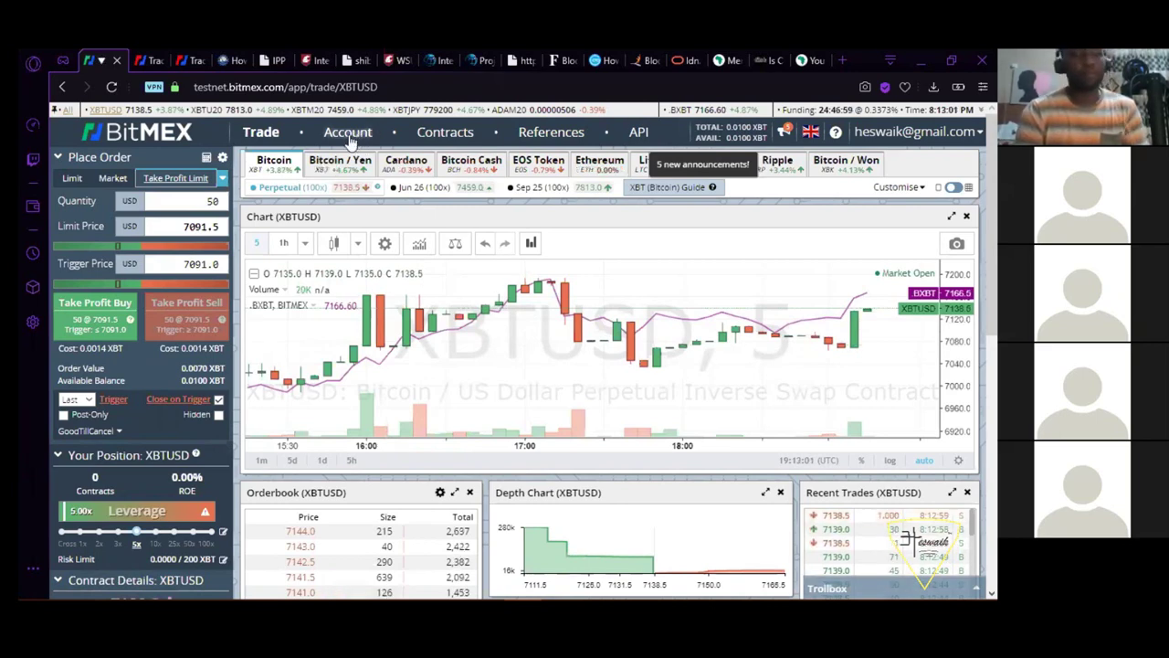
# Open the account's wallet overview and review the balances and transaction history
pyautogui.click(348, 133)
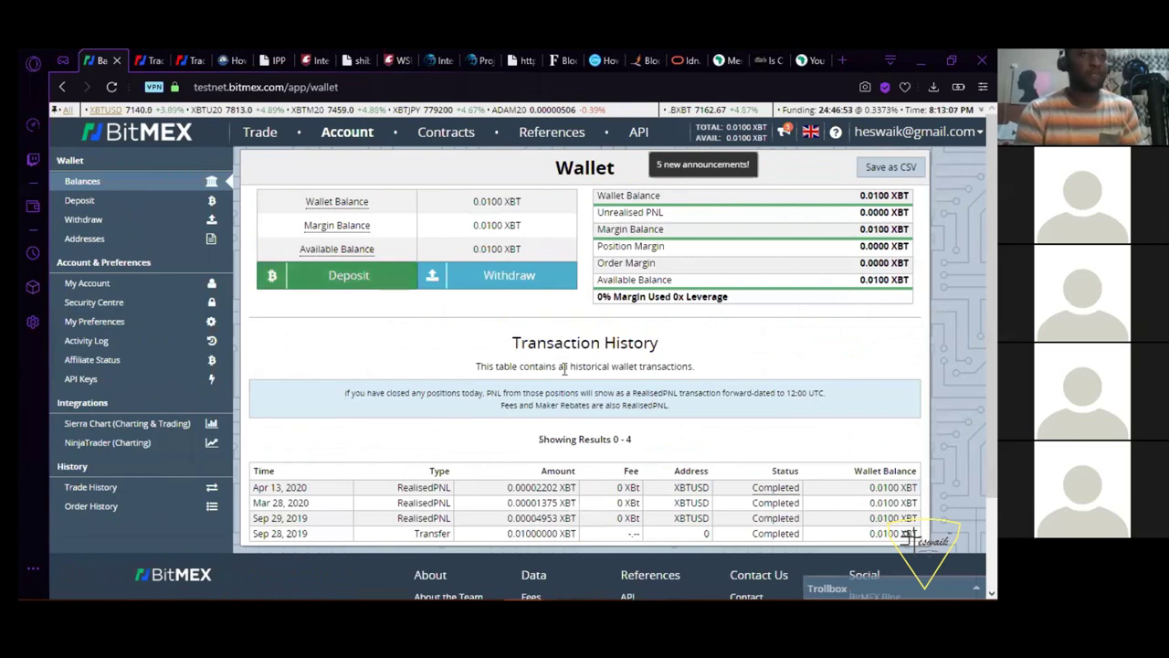
pyautogui.scroll(-2, 596, 448)
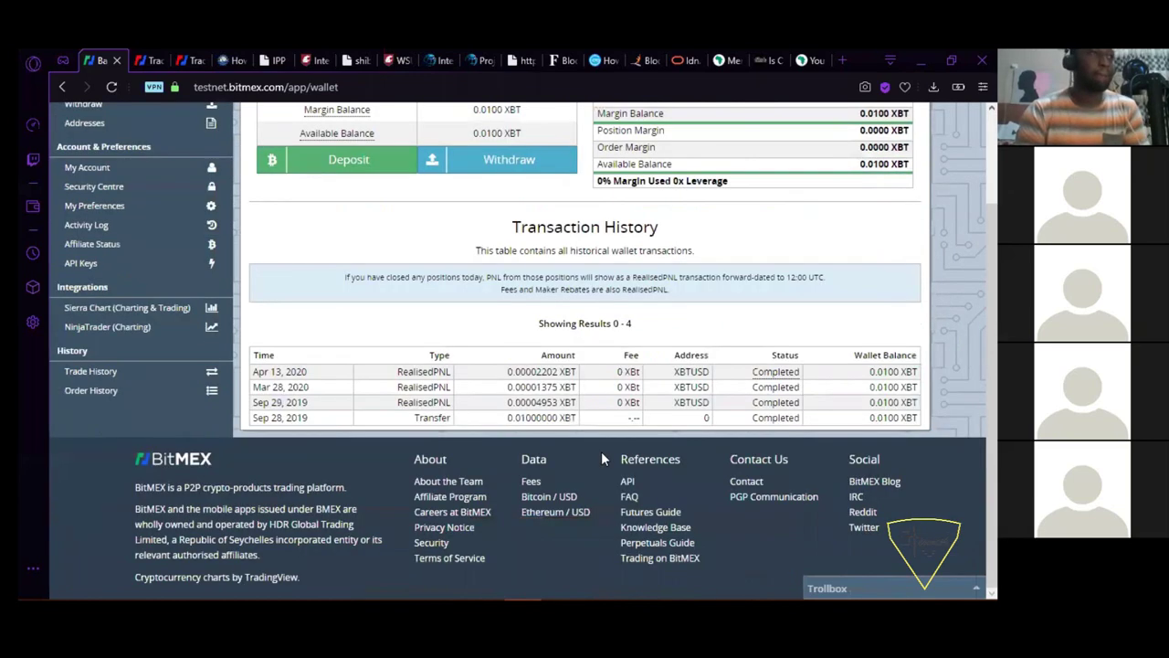
pyautogui.scroll(2, 435, 377)
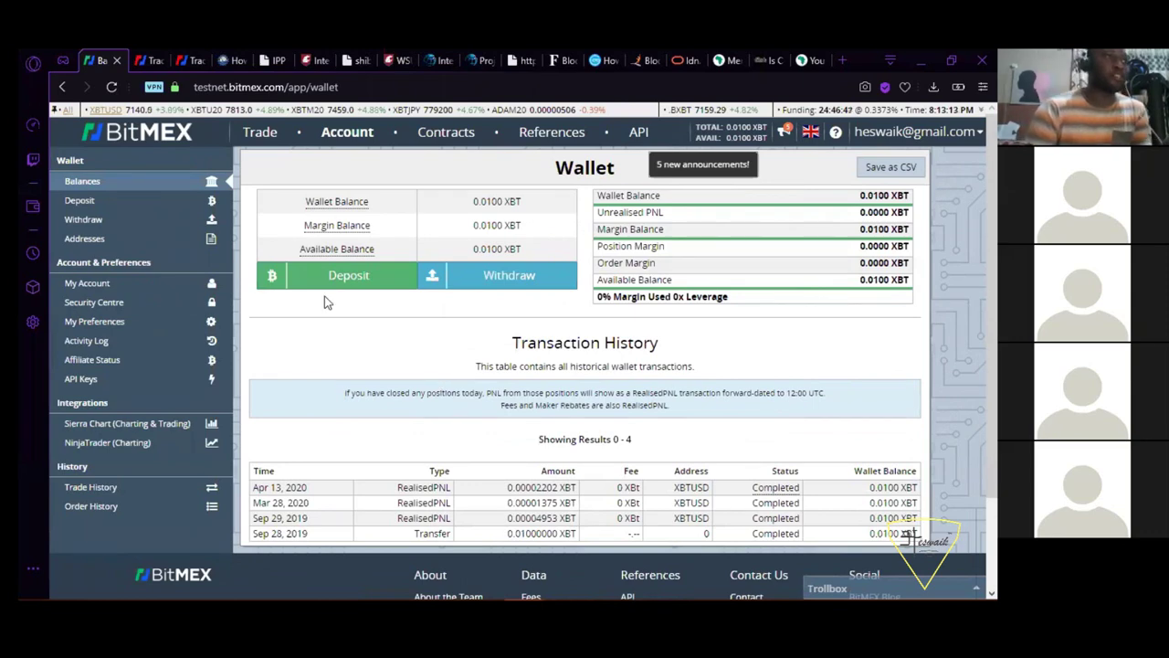
# Open the wallet's deposit page and review the testnet faucets, the Bitcoin deposit address and the important notes
pyautogui.click(336, 267)
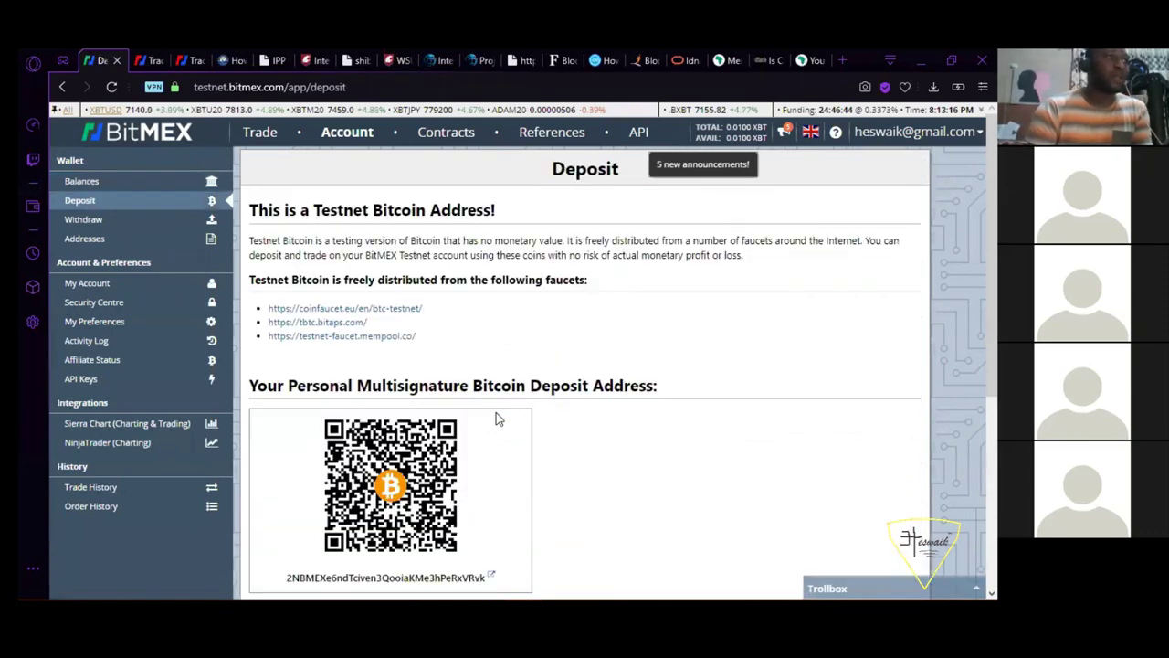
pyautogui.scroll(-3, 497, 417)
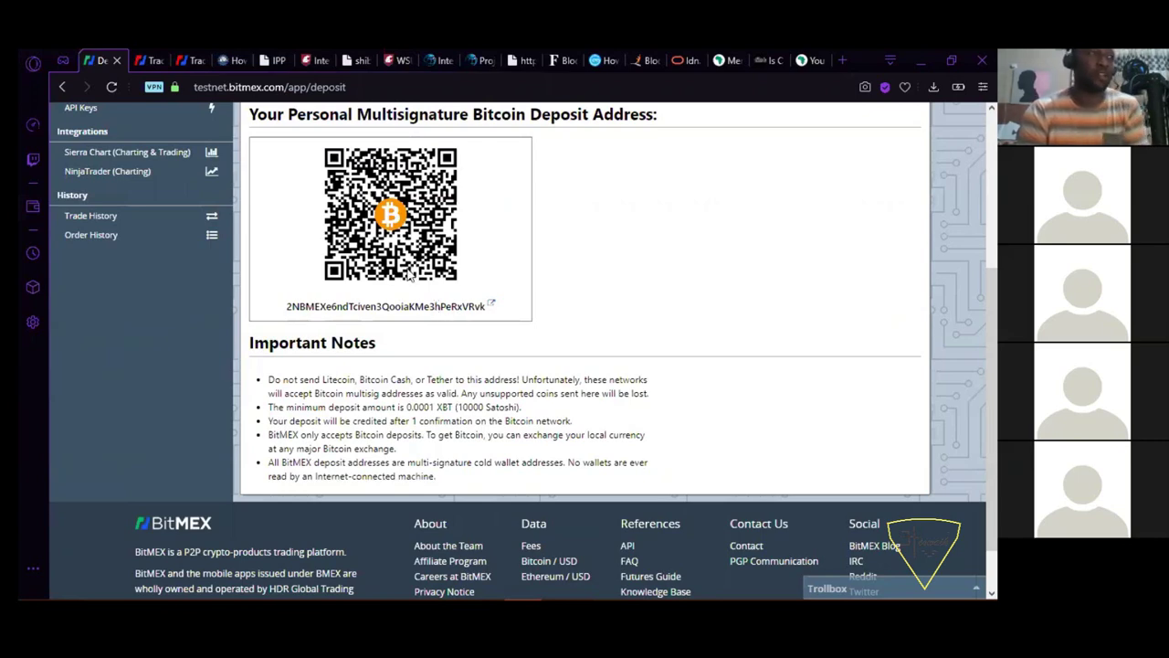
pyautogui.scroll(3, 642, 150)
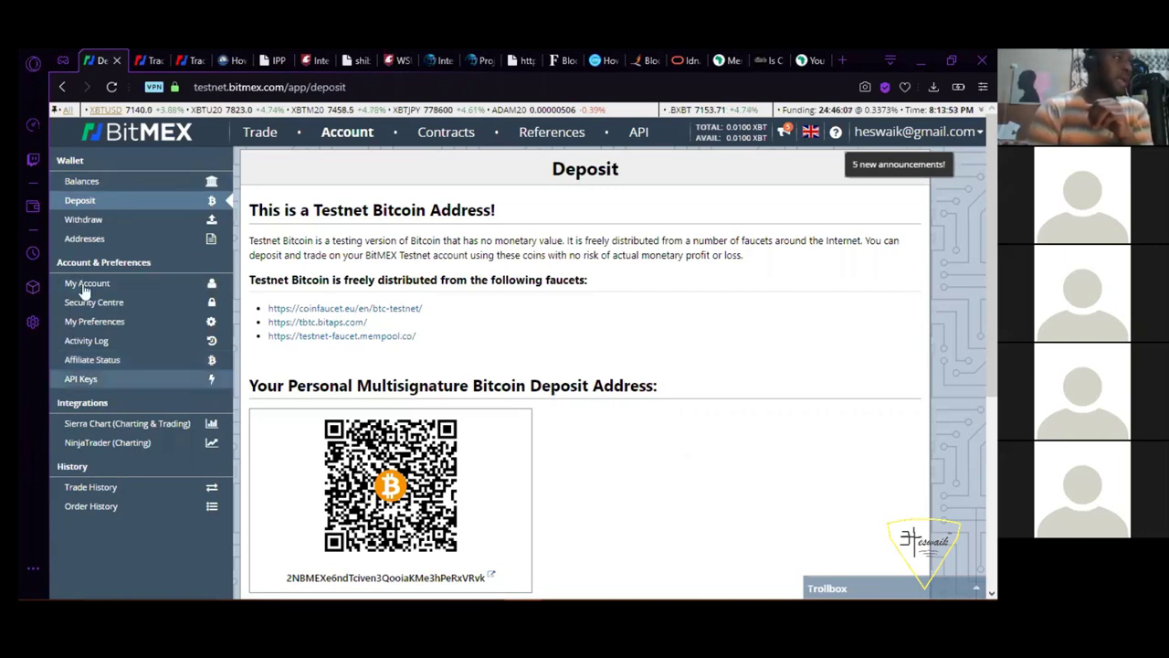
# Review the account's personal details and the two-factor, PGP and IP-restriction options in the Security Centre
pyautogui.moveTo(84, 287); pyautogui.dragTo(448, 420)
pyautogui.scroll(-2, 448, 420)
pyautogui.scroll(2, 449, 425)
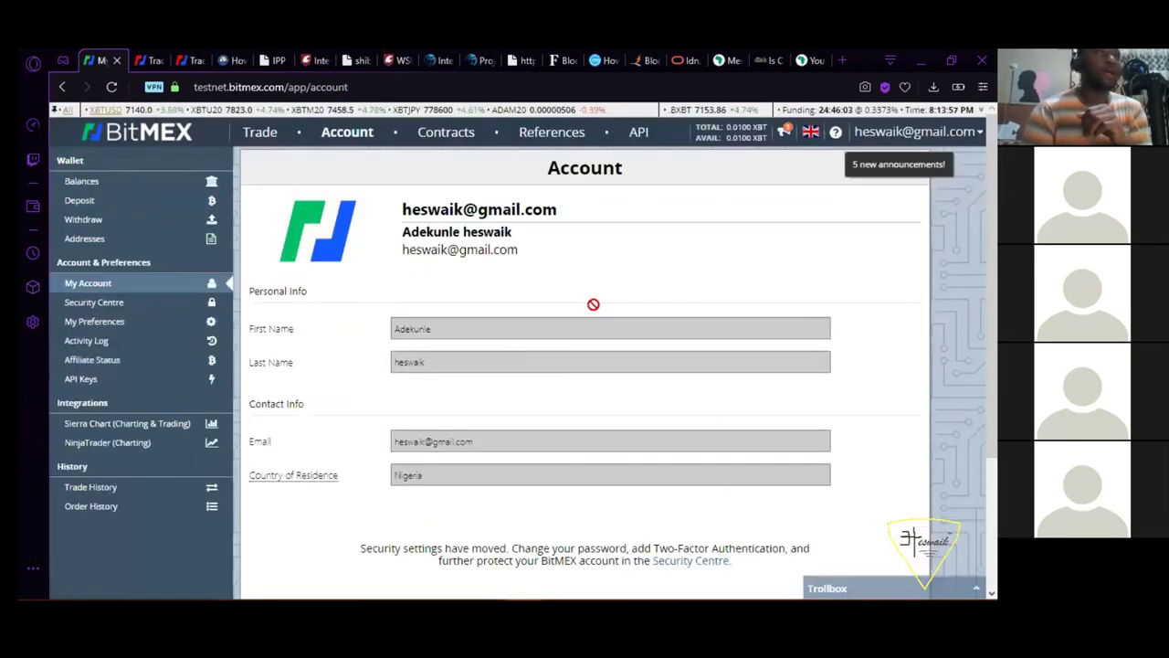
pyautogui.click(115, 304)
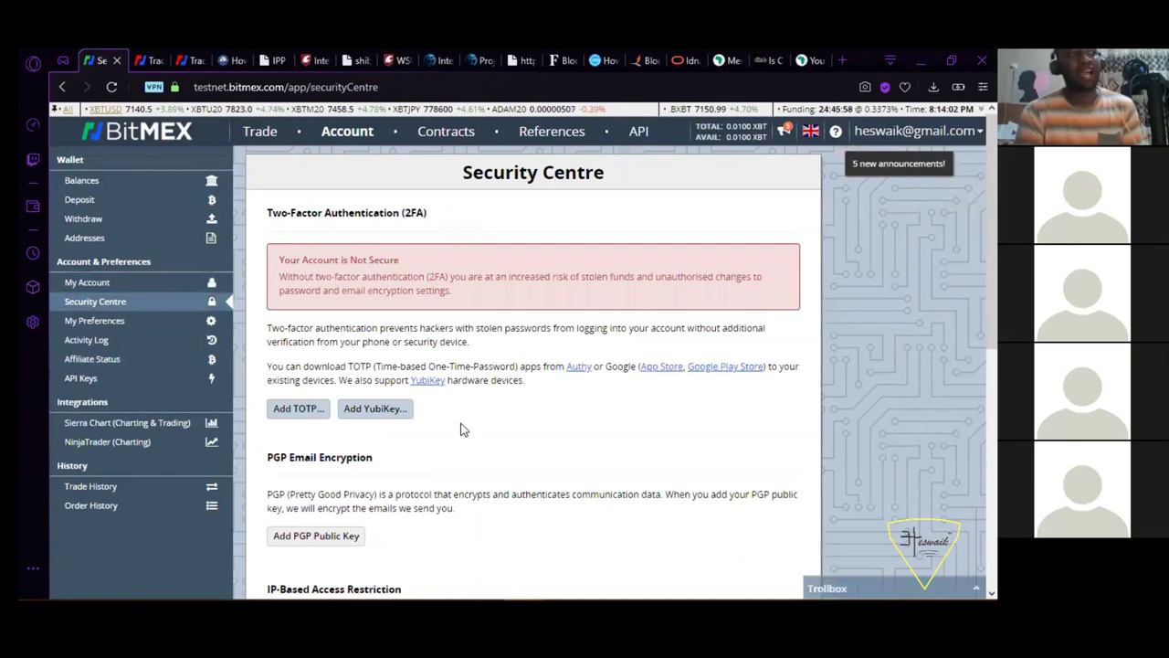
pyautogui.scroll(-1, 464, 429)
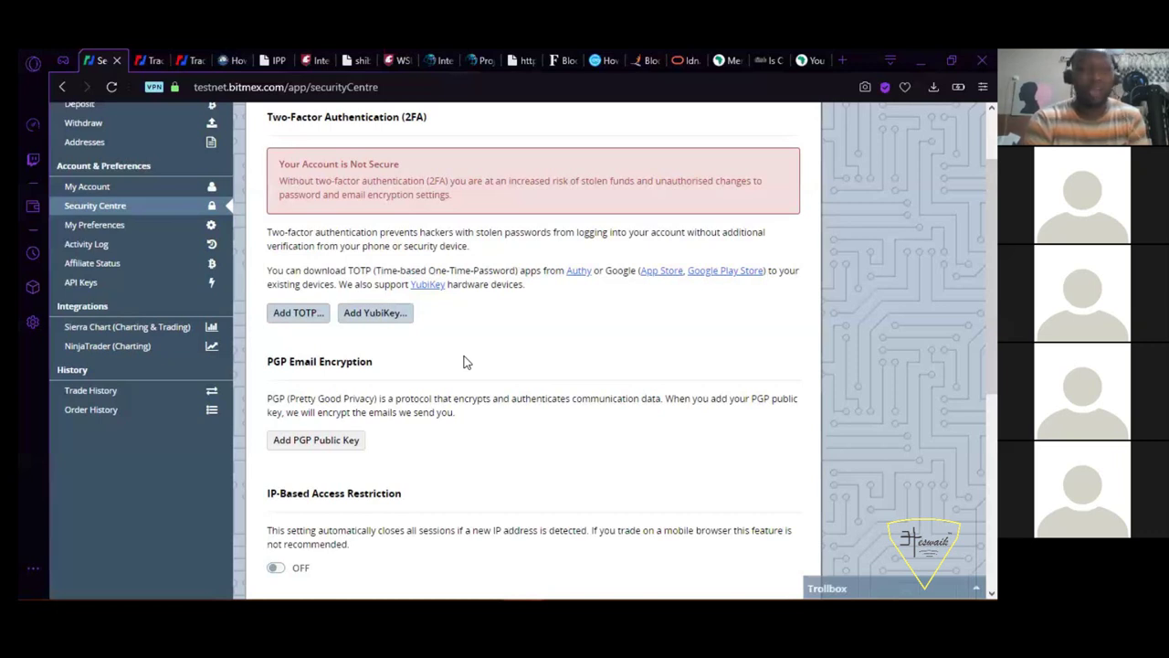
# Enable the Stop Triggered sound in the account preferences
pyautogui.click(94, 228)
pyautogui.scroll(-1, 446, 402)
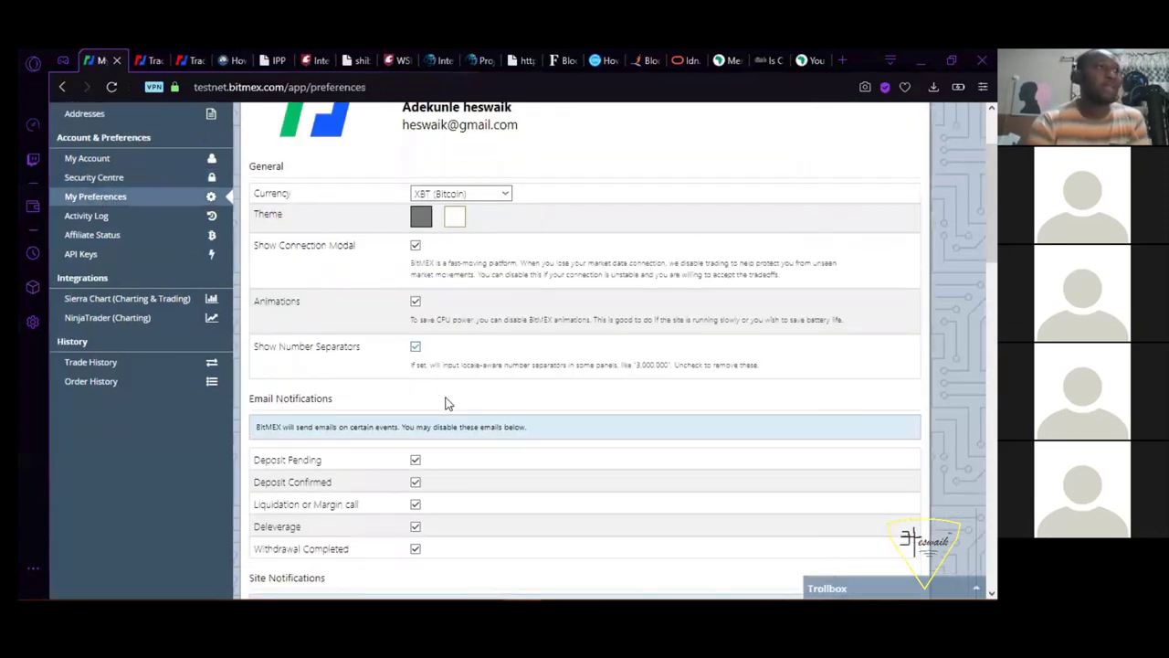
pyautogui.scroll(-5, 447, 402)
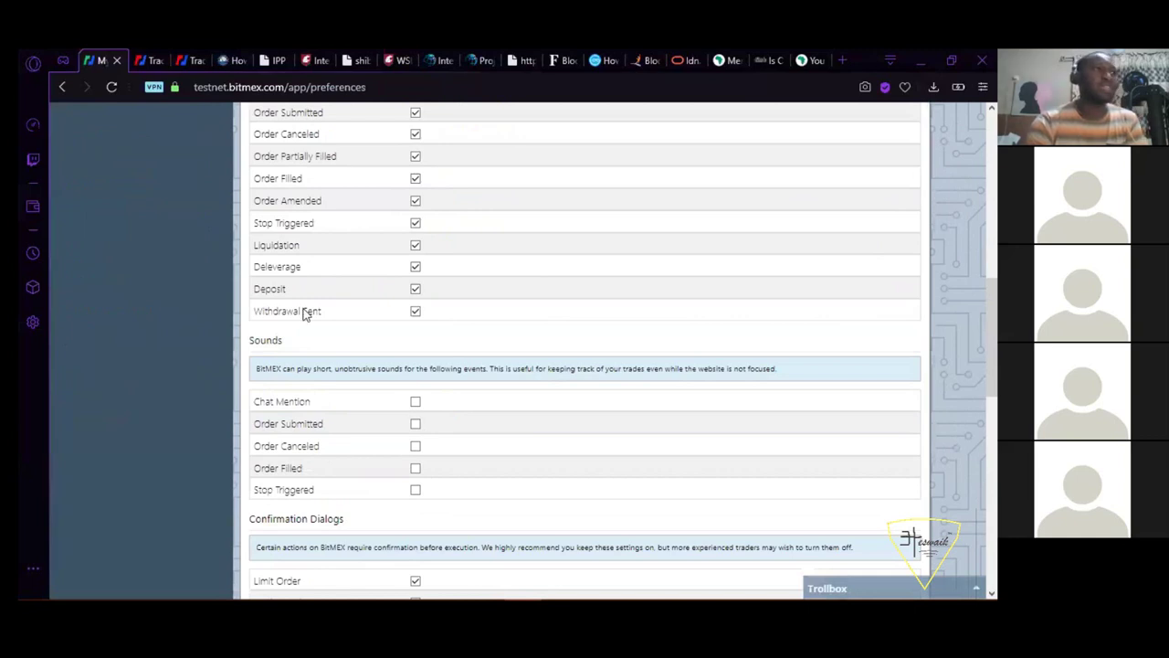
pyautogui.scroll(-1, 433, 423)
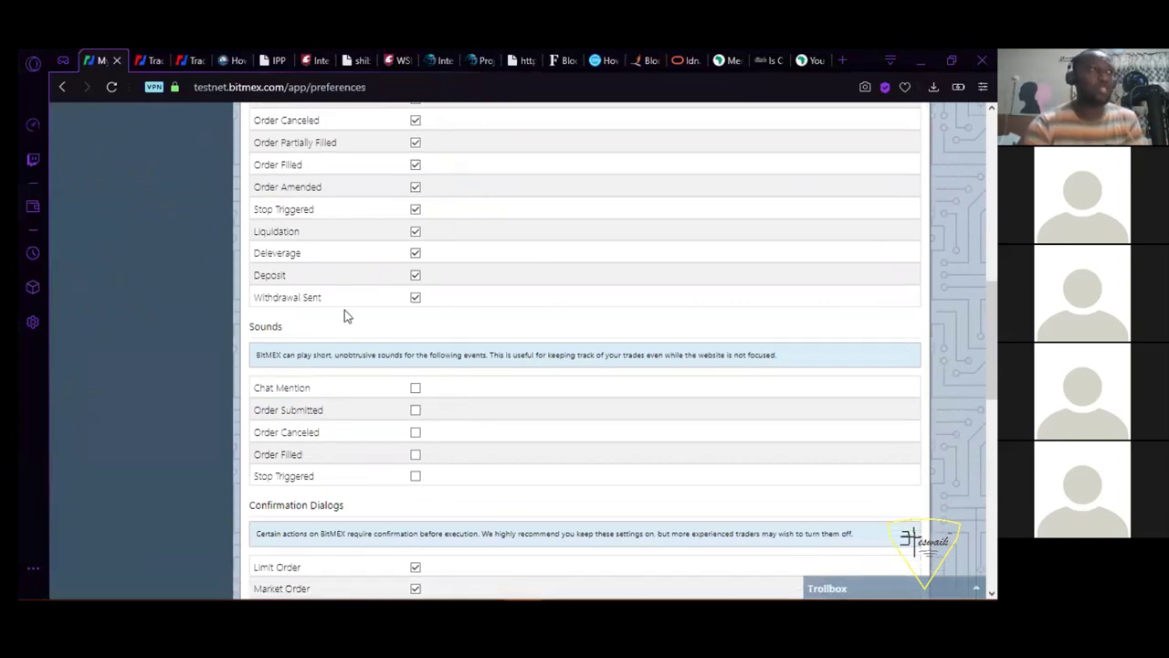
pyautogui.scroll(3, 419, 290)
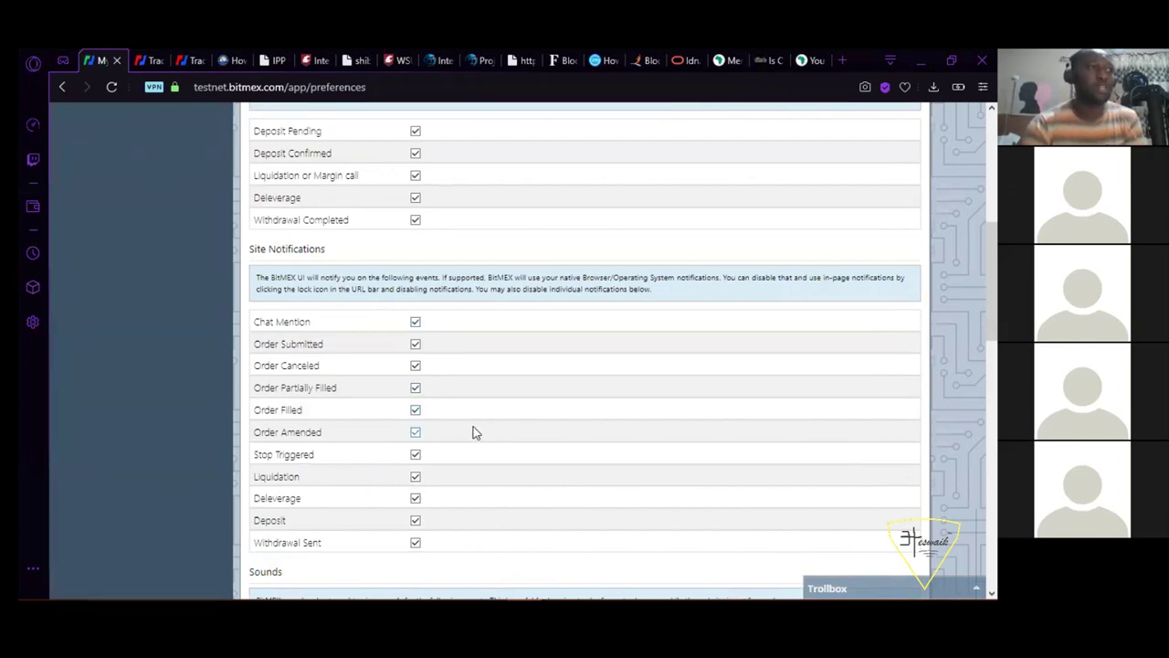
pyautogui.scroll(-4, 473, 432)
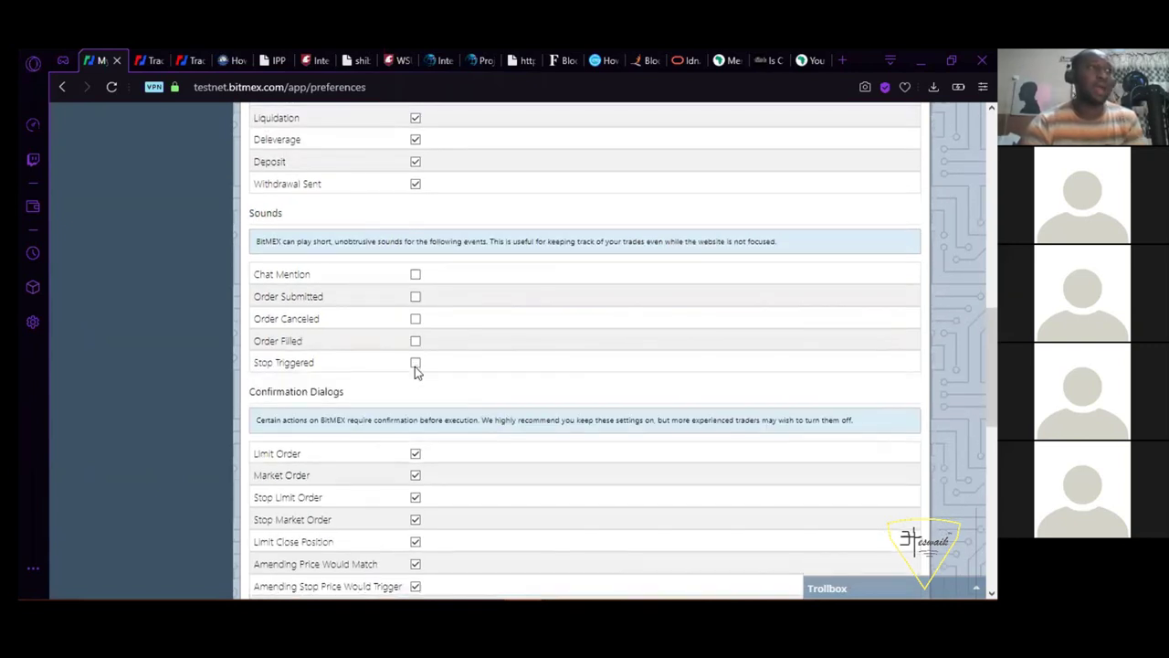
pyautogui.click(415, 363)
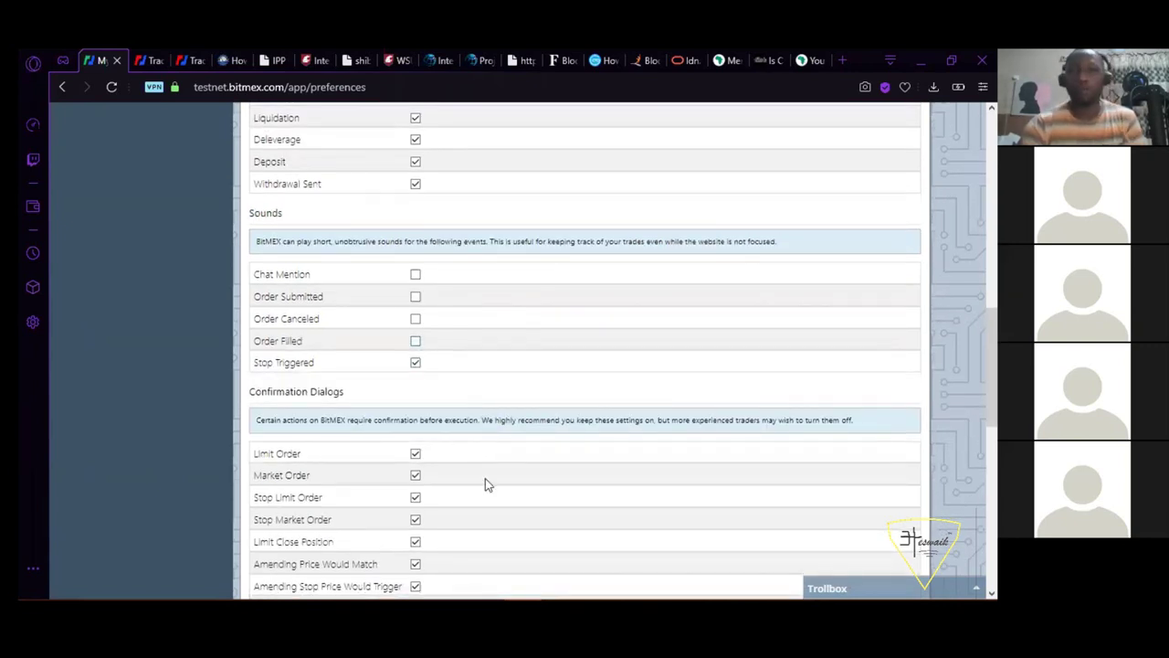
pyautogui.scroll(-3, 485, 484)
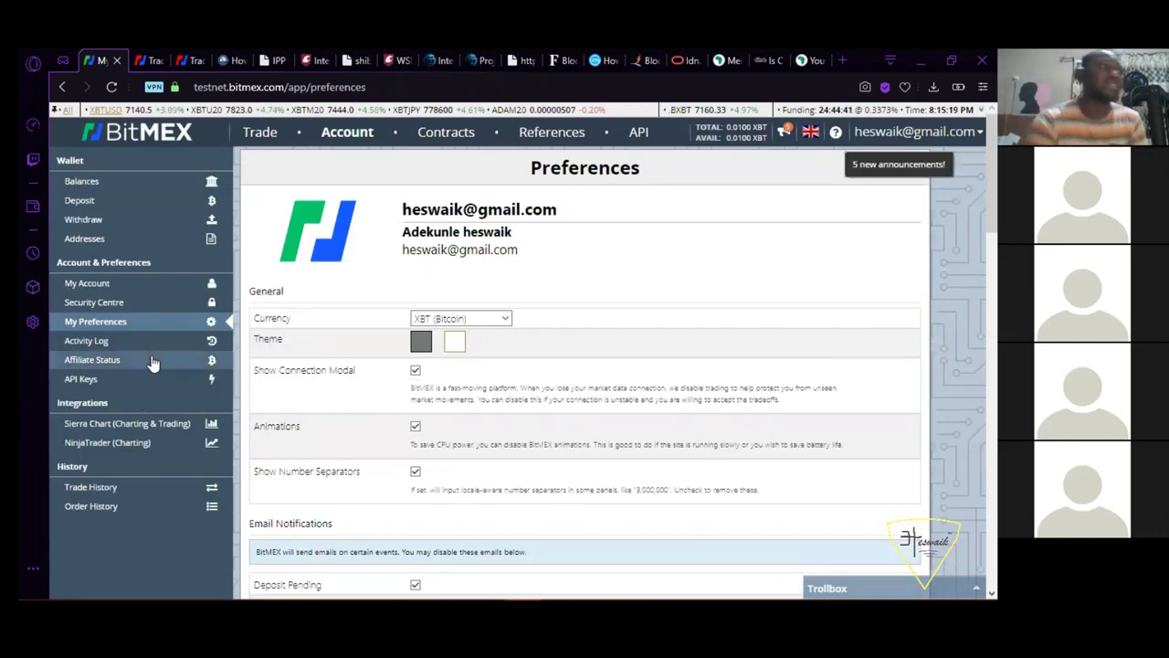
# Review the affiliate link, dashboard, programme details and payout structure for the account's affiliate status
pyautogui.click(132, 369)
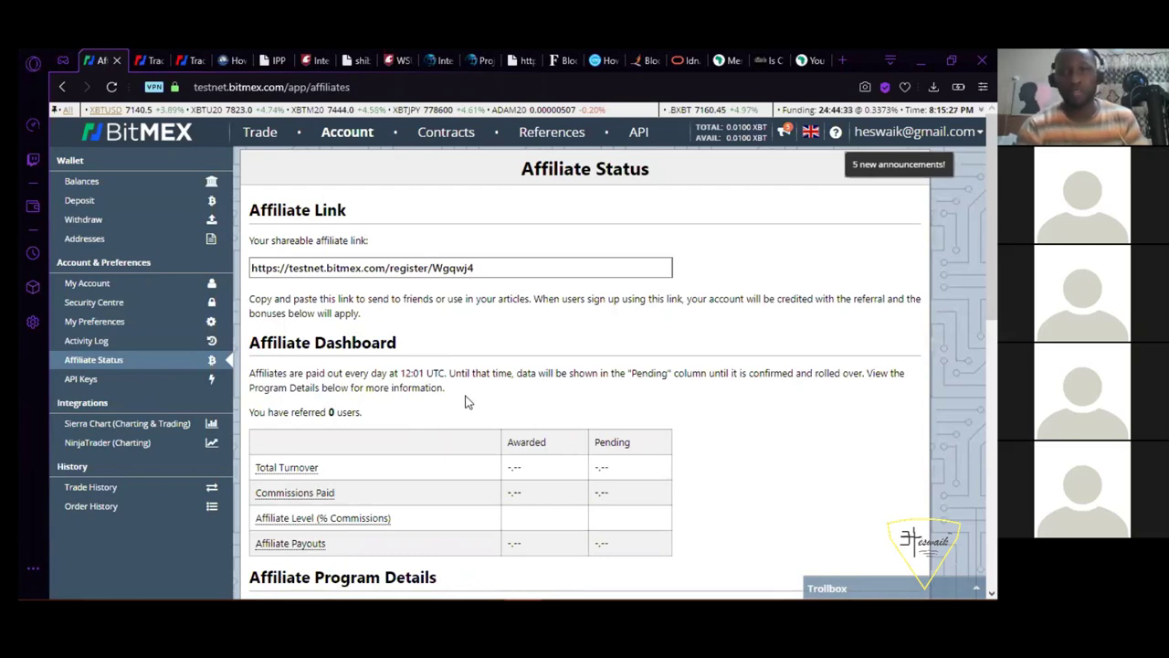
pyautogui.scroll(-4, 464, 404)
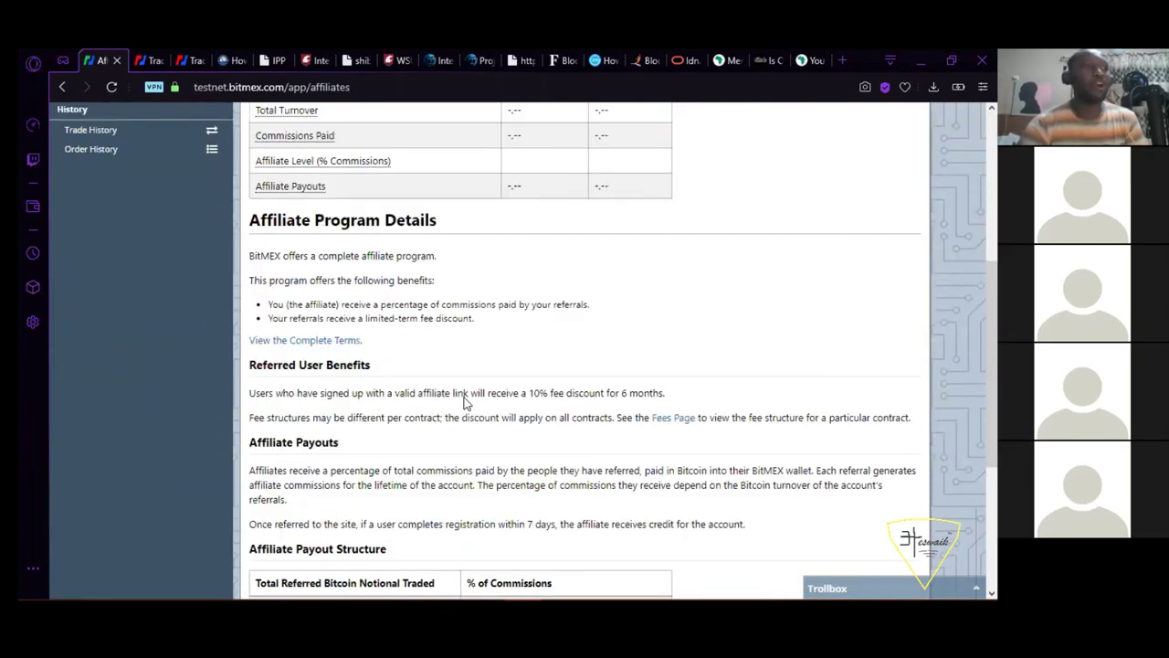
pyautogui.scroll(-3, 464, 403)
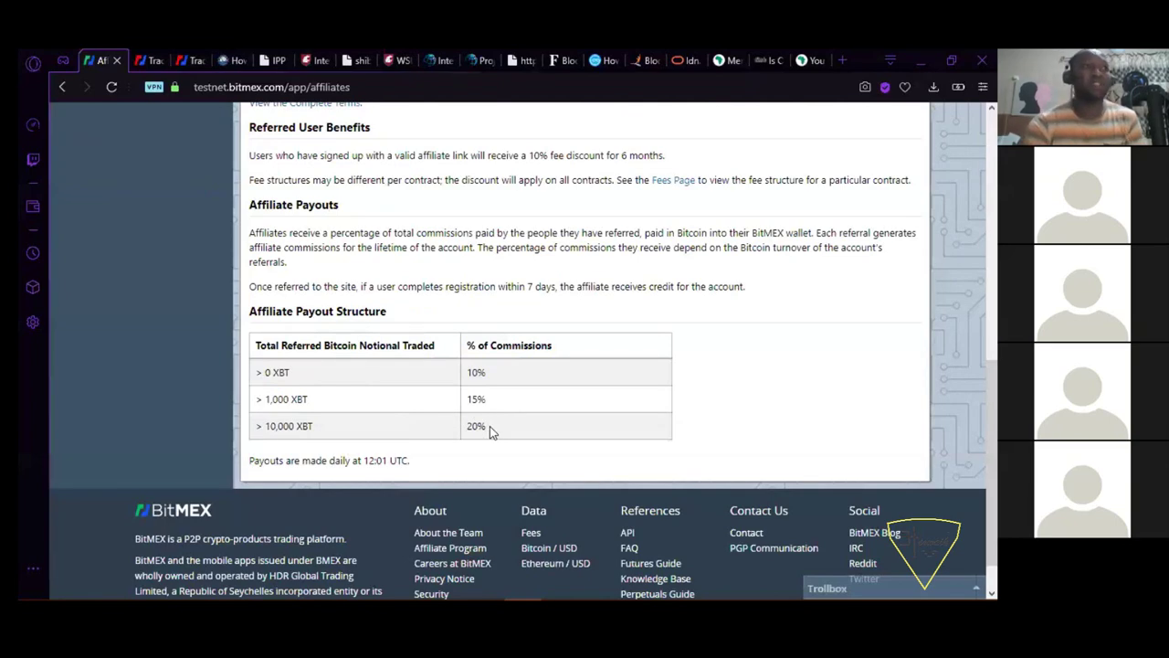
pyautogui.scroll(2, 489, 425)
pyautogui.scroll(1, 490, 426)
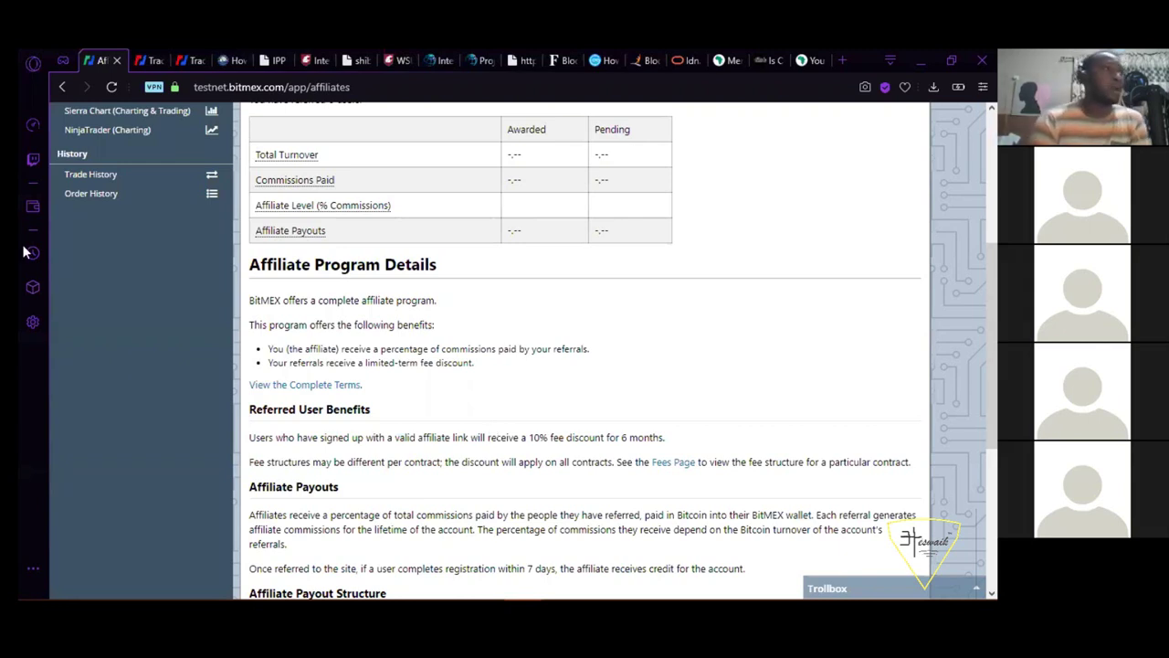
pyautogui.scroll(5, 207, 282)
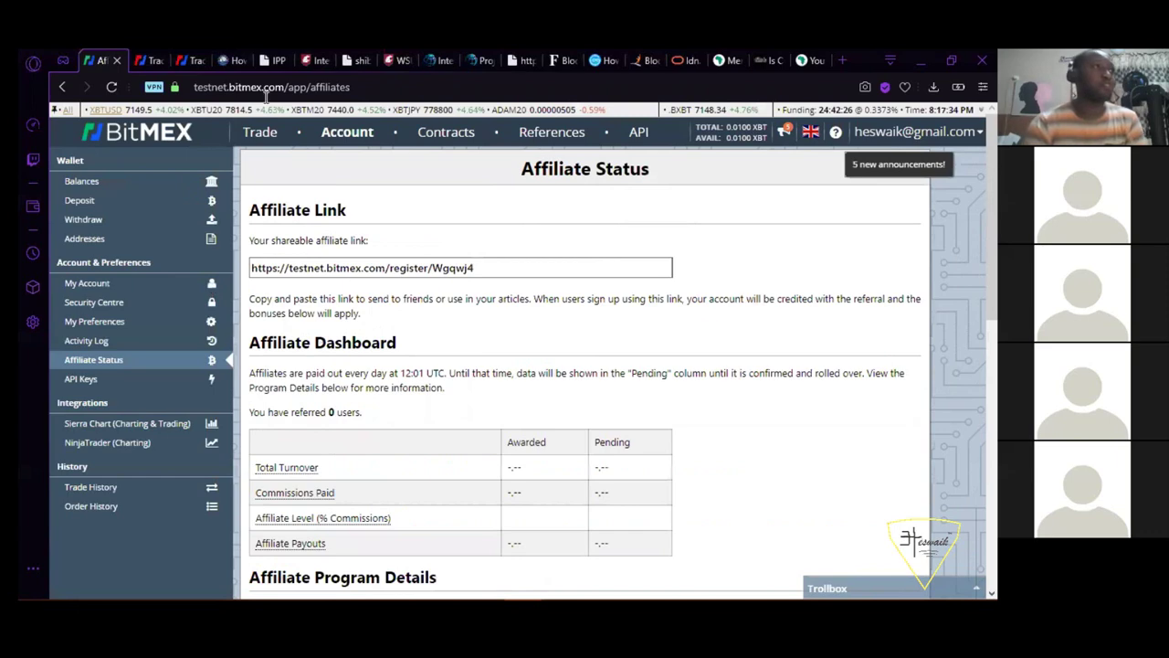
# Return to trading, choose the Limit order type and select the Bitcoin XBTUSD perpetual contract
pyautogui.click(272, 134)
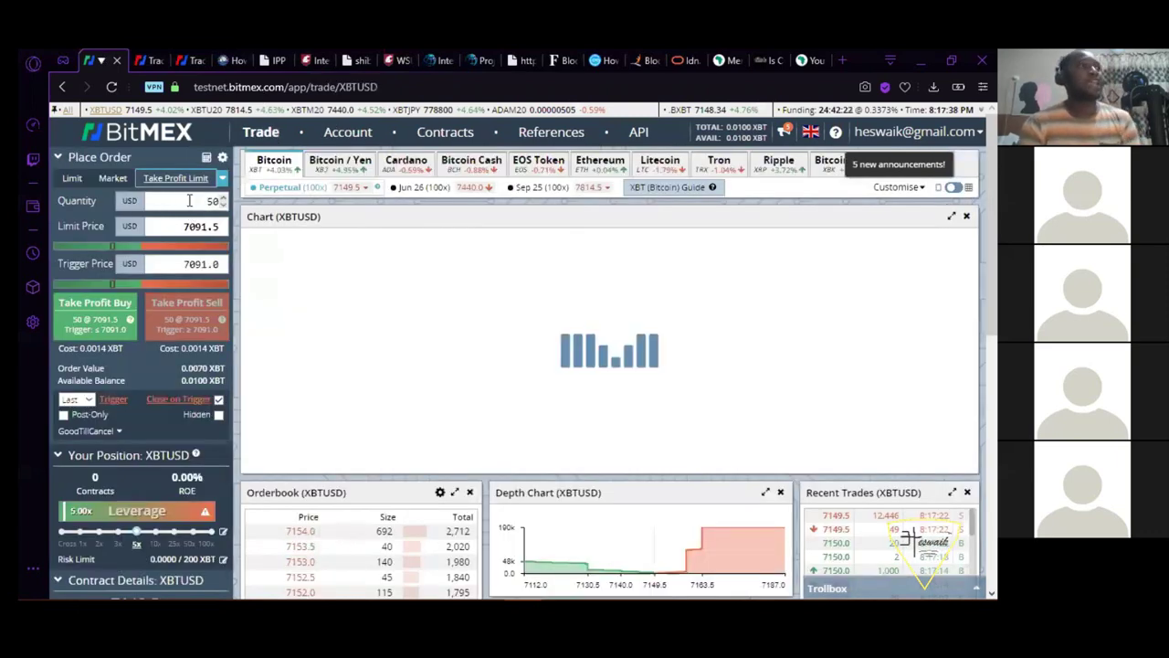
pyautogui.click(75, 180)
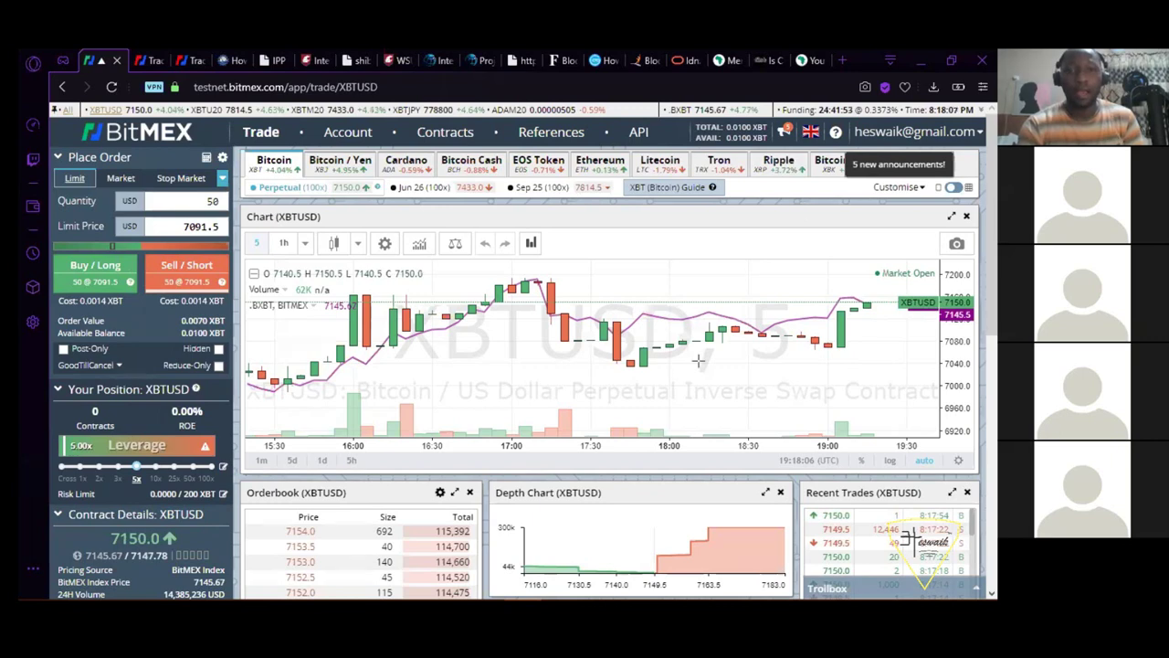
pyautogui.click(266, 171)
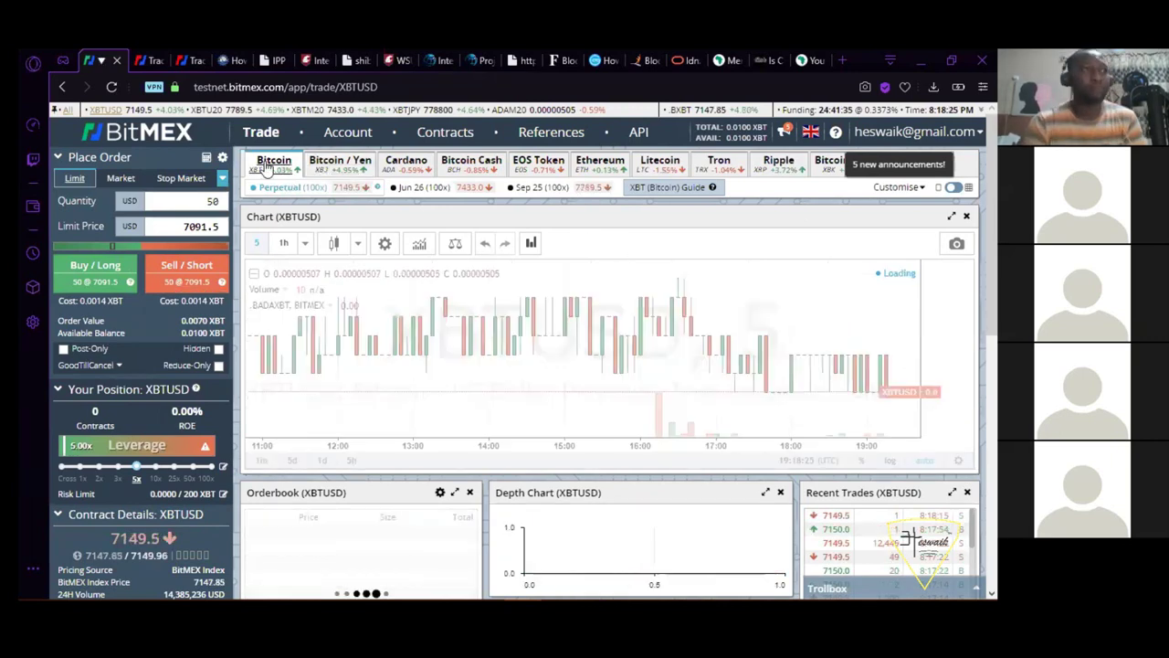
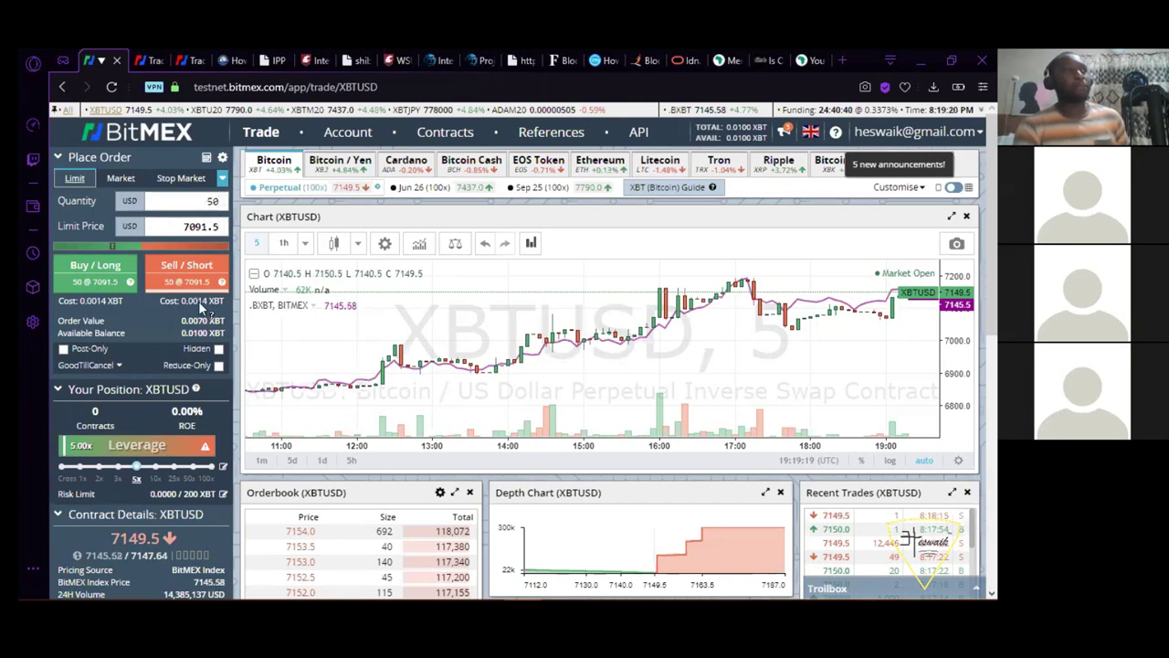
# Set the limit order's quantity to 50 USD and check the order's cost
pyautogui.moveTo(201, 311)
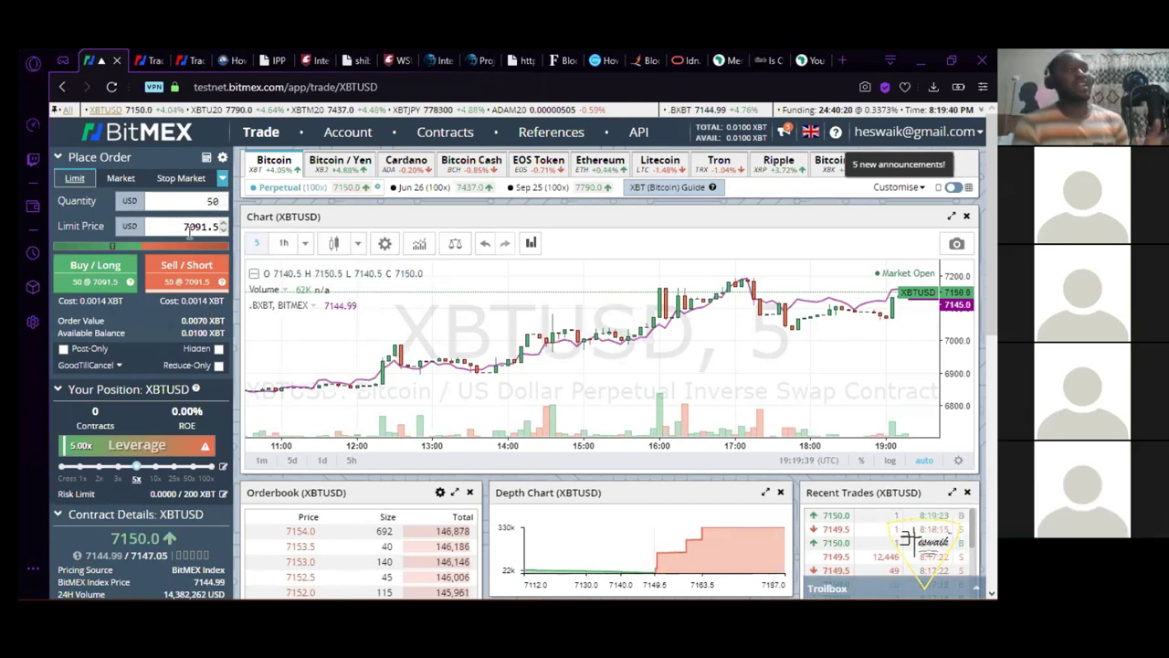
pyautogui.doubleClick(212, 200)
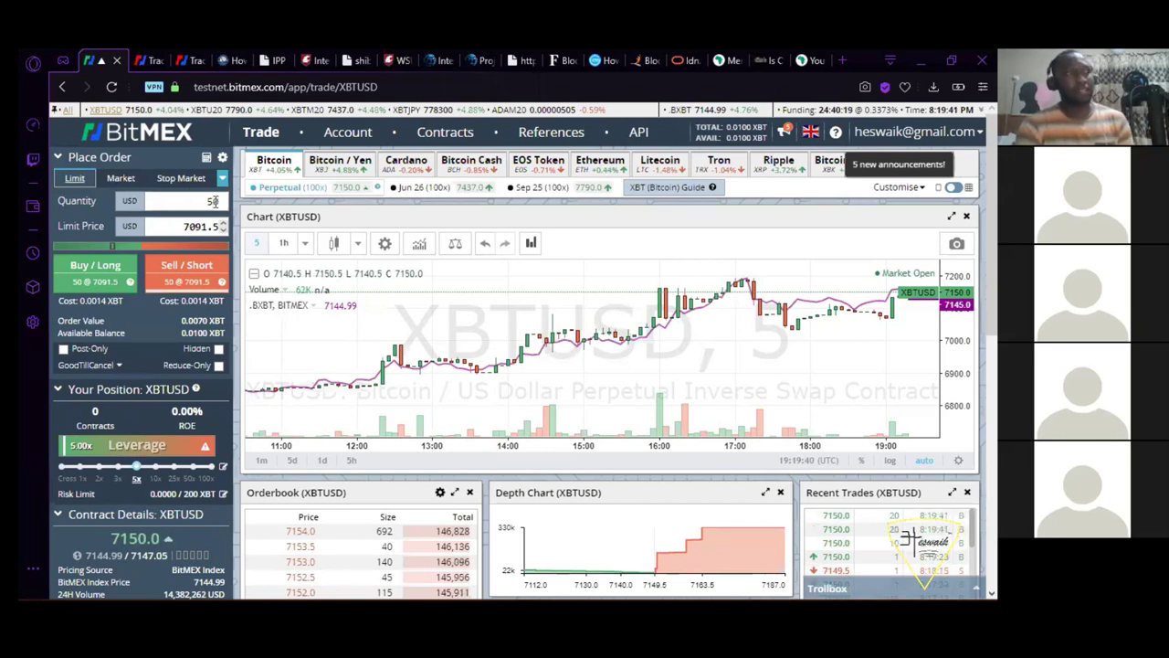
pyautogui.press('BackSpace')
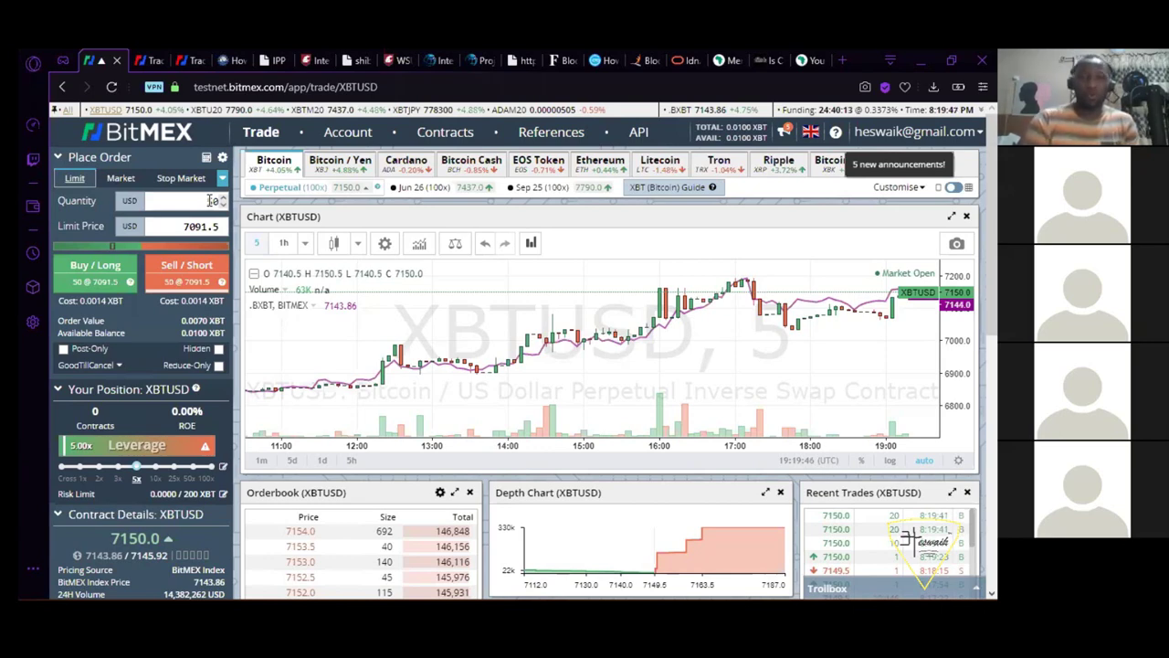
pyautogui.write('50')
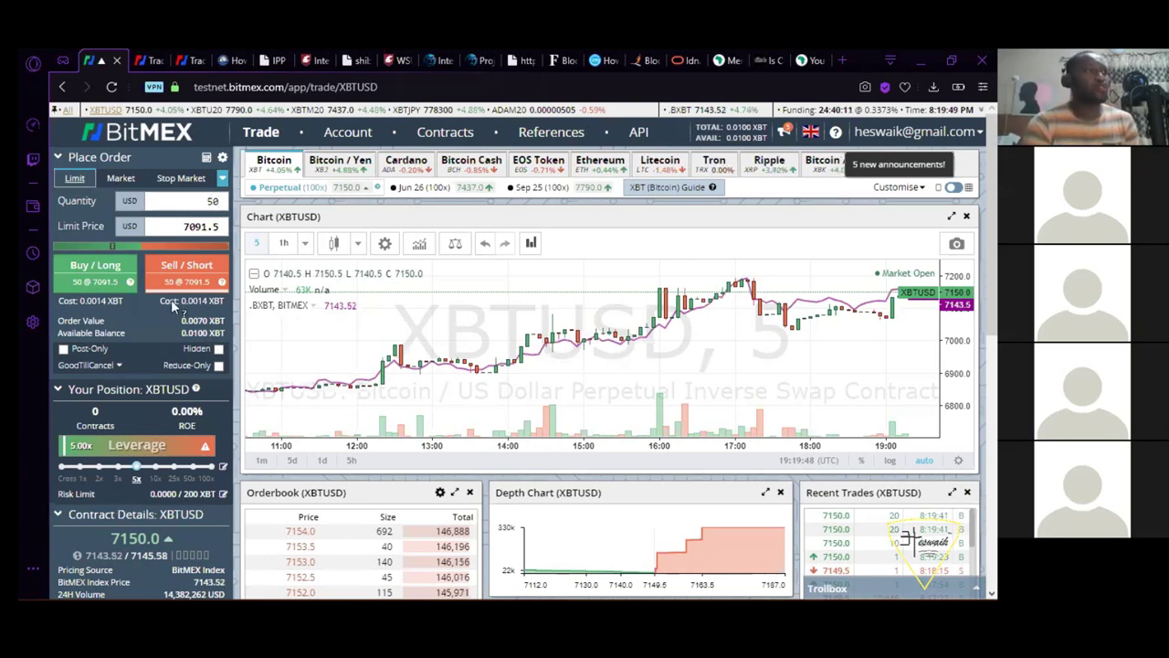
pyautogui.moveTo(187, 309)
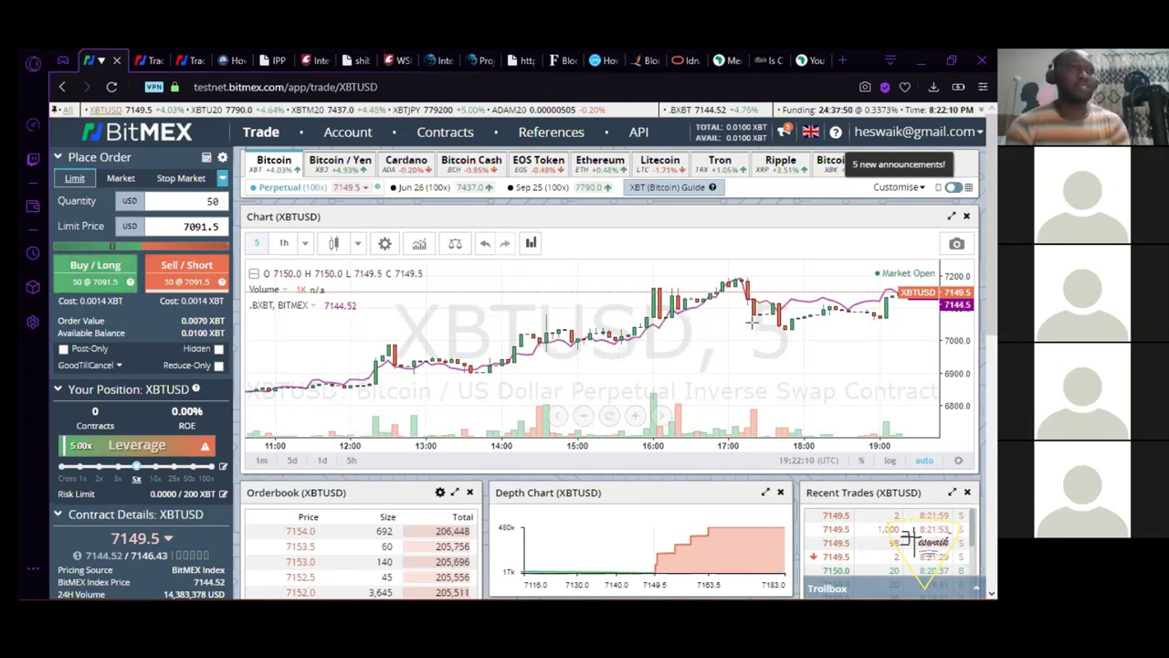
# Inspect the recent price movement on the XBTUSD chart and switch its interval to 1 hour
pyautogui.scroll(-3, 731, 325)
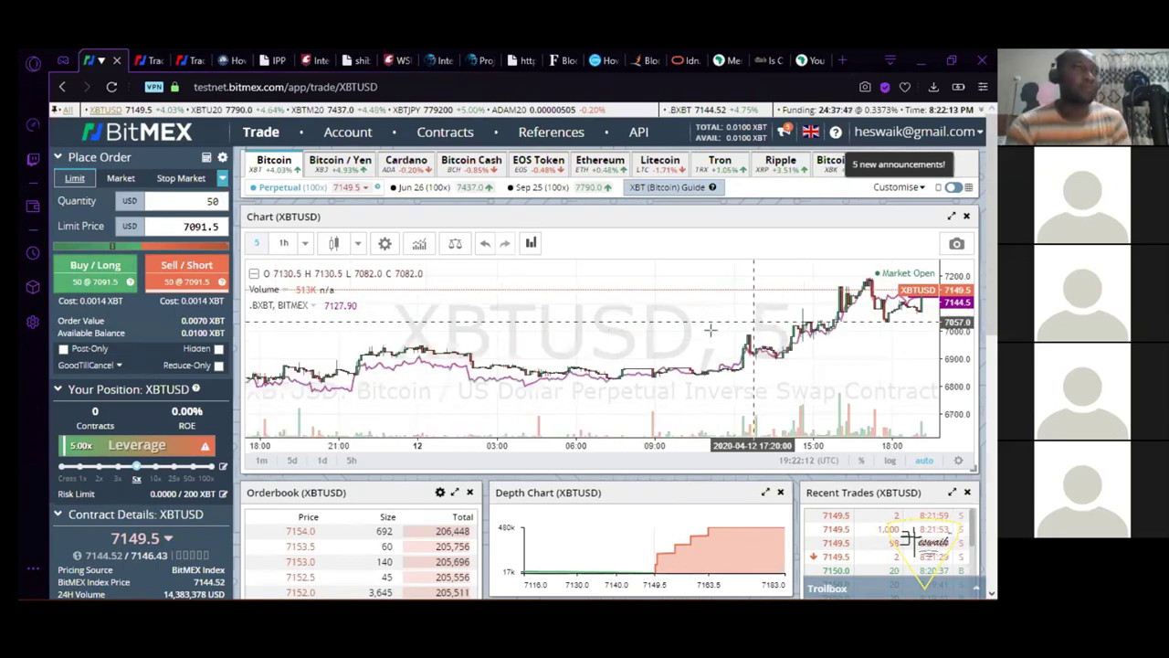
pyautogui.scroll(-3, 710, 329)
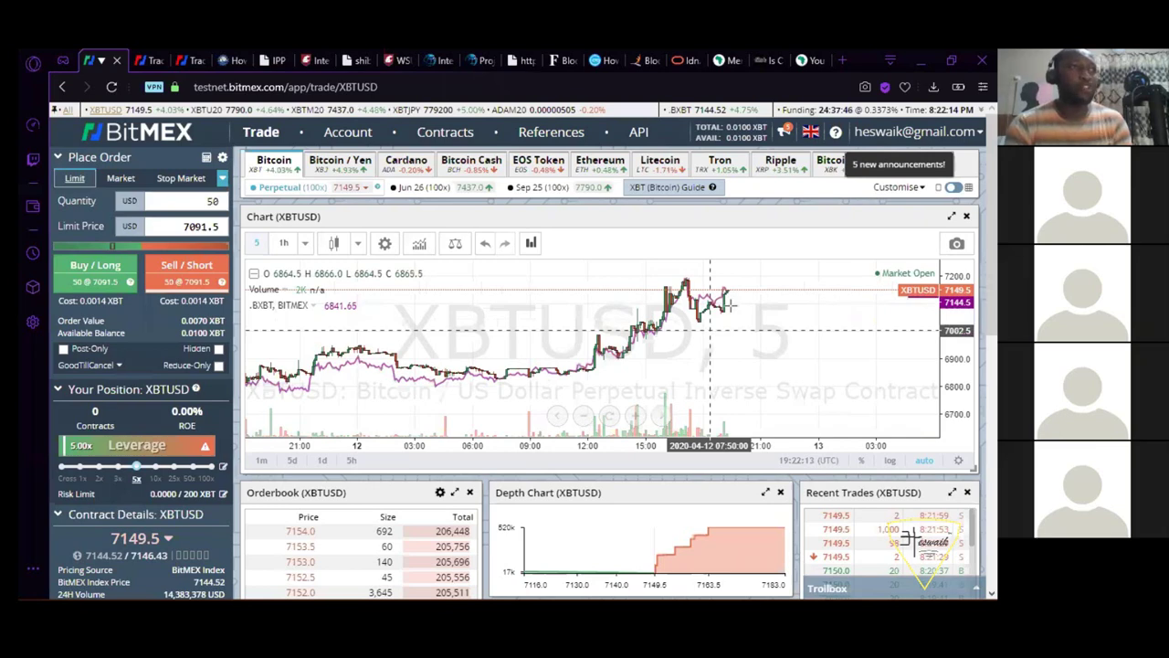
pyautogui.scroll(5, 548, 310)
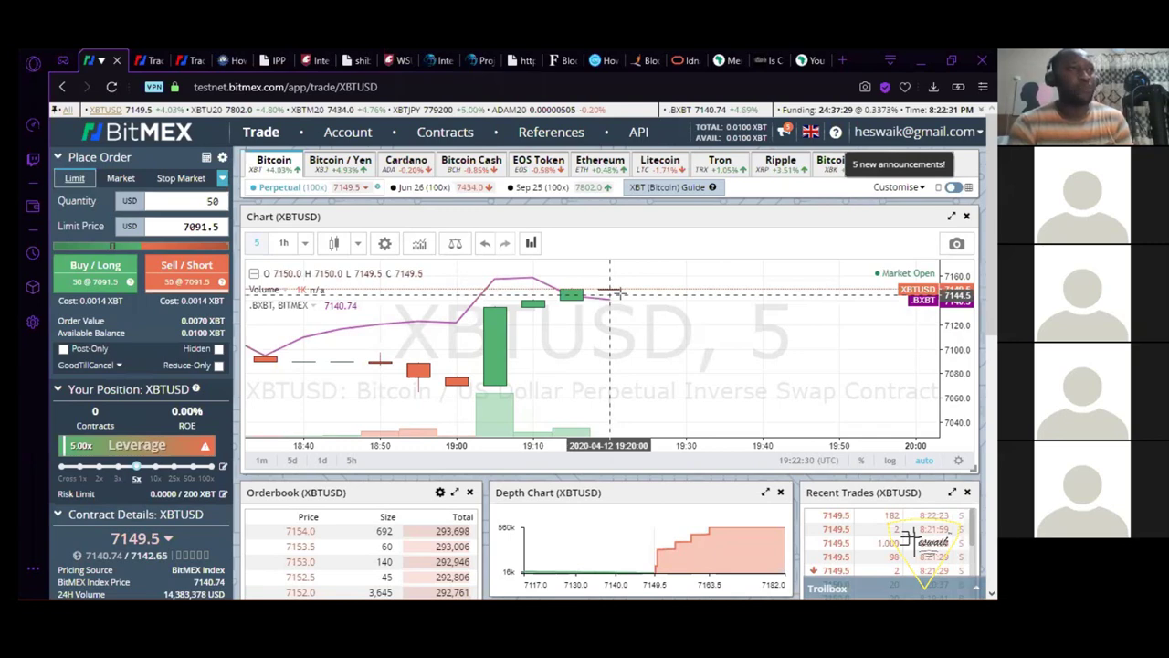
pyautogui.click(282, 244)
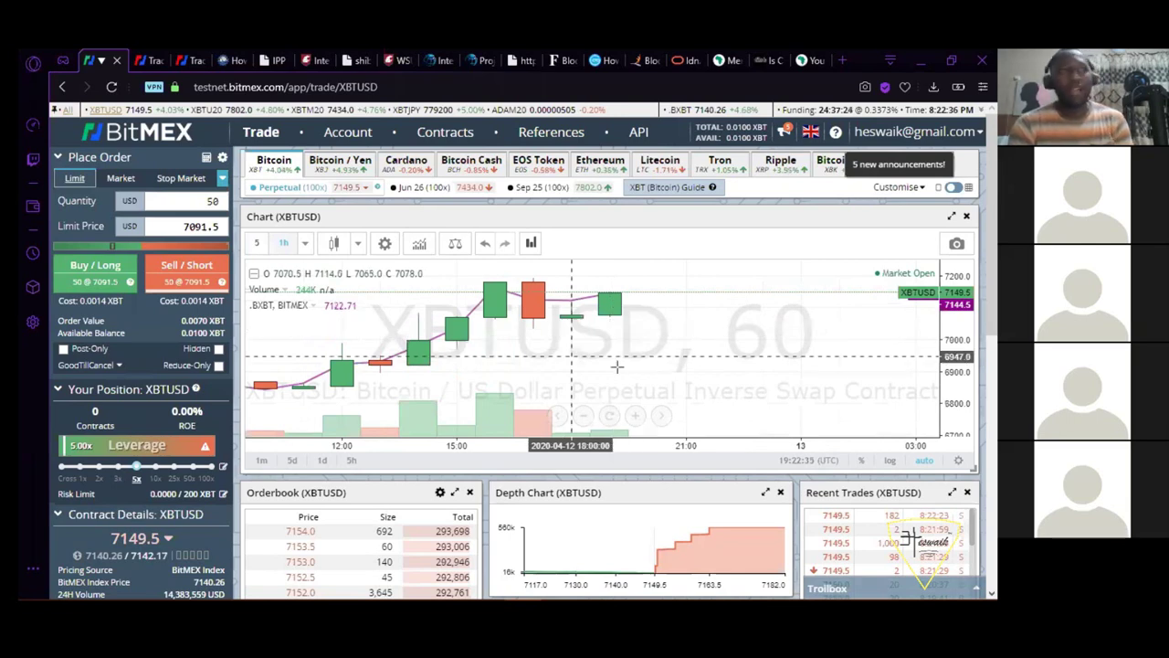
pyautogui.scroll(-2, 617, 366)
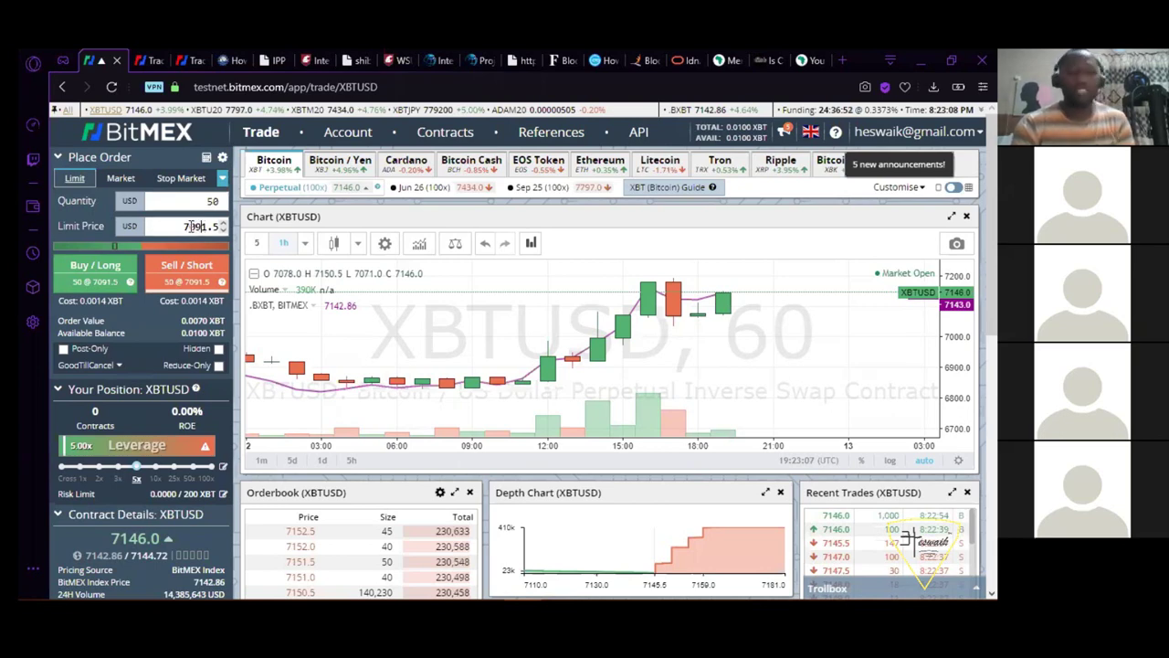
# Set the order's limit price to 7150.5 USD
pyautogui.moveTo(200, 225); pyautogui.dragTo(192, 226)
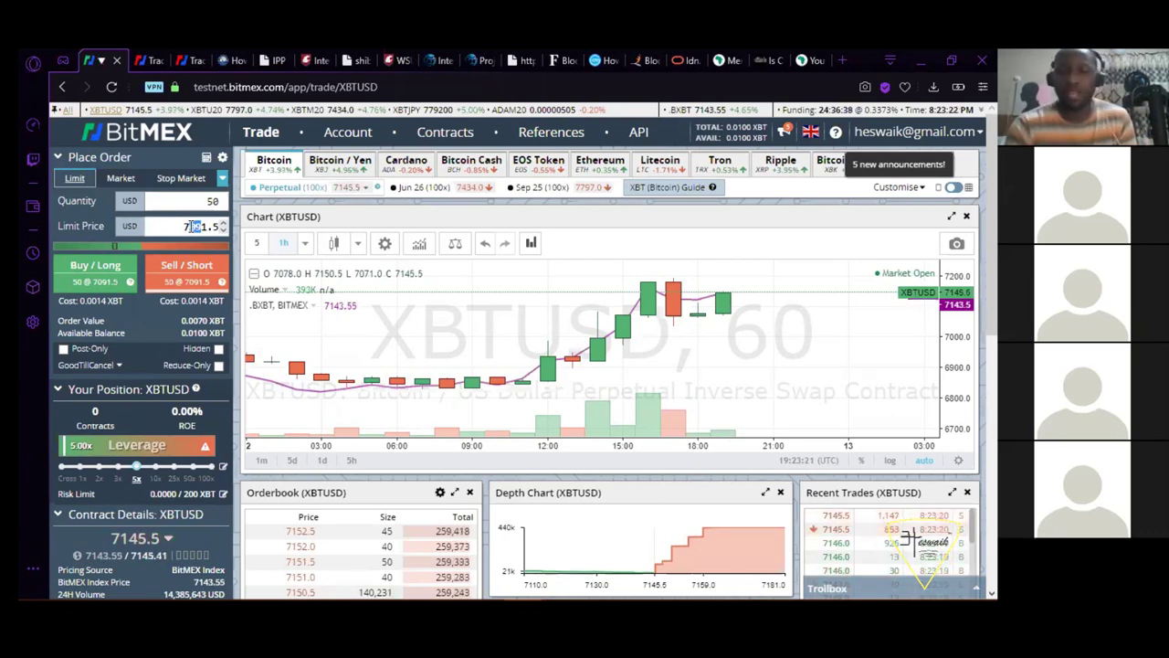
pyautogui.write('150')
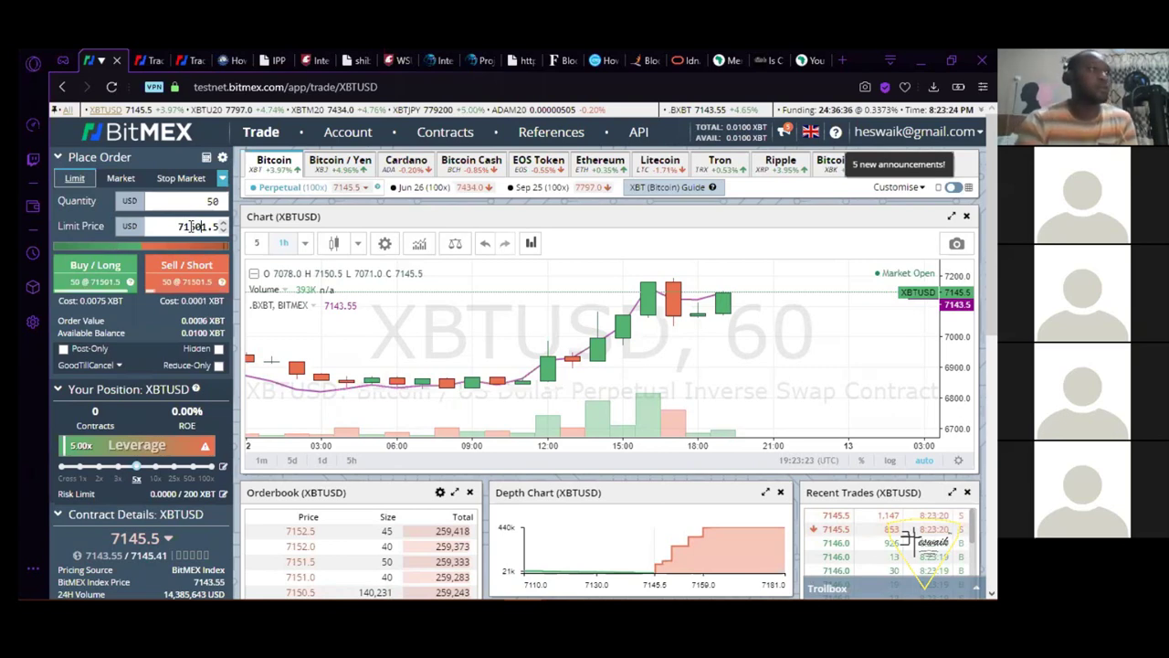
pyautogui.press('Delete')
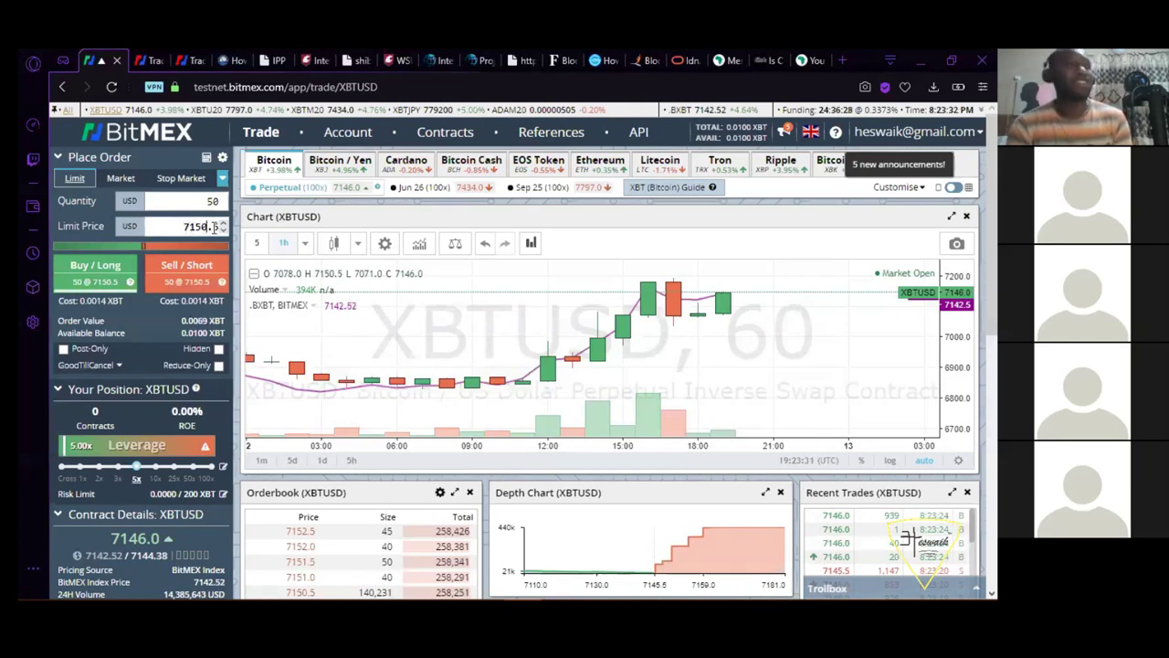
# Preview the short order for 50 contracts, examine its cost and order value, and cancel without submitting
pyautogui.click(183, 271)
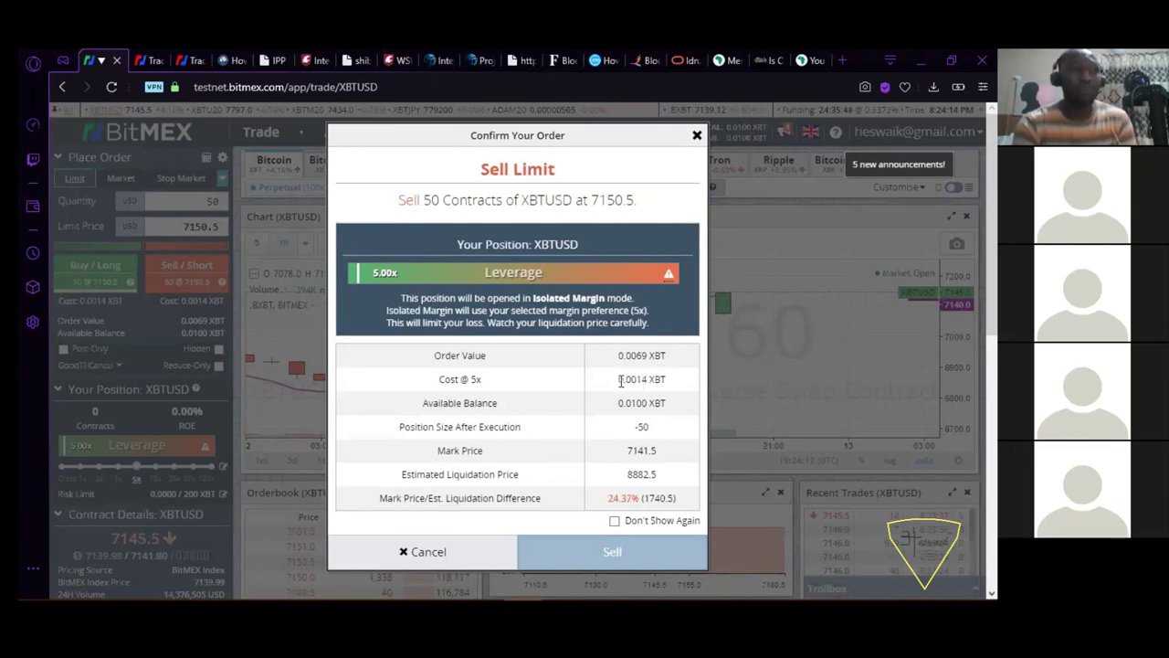
pyautogui.tripleClick(670, 384)
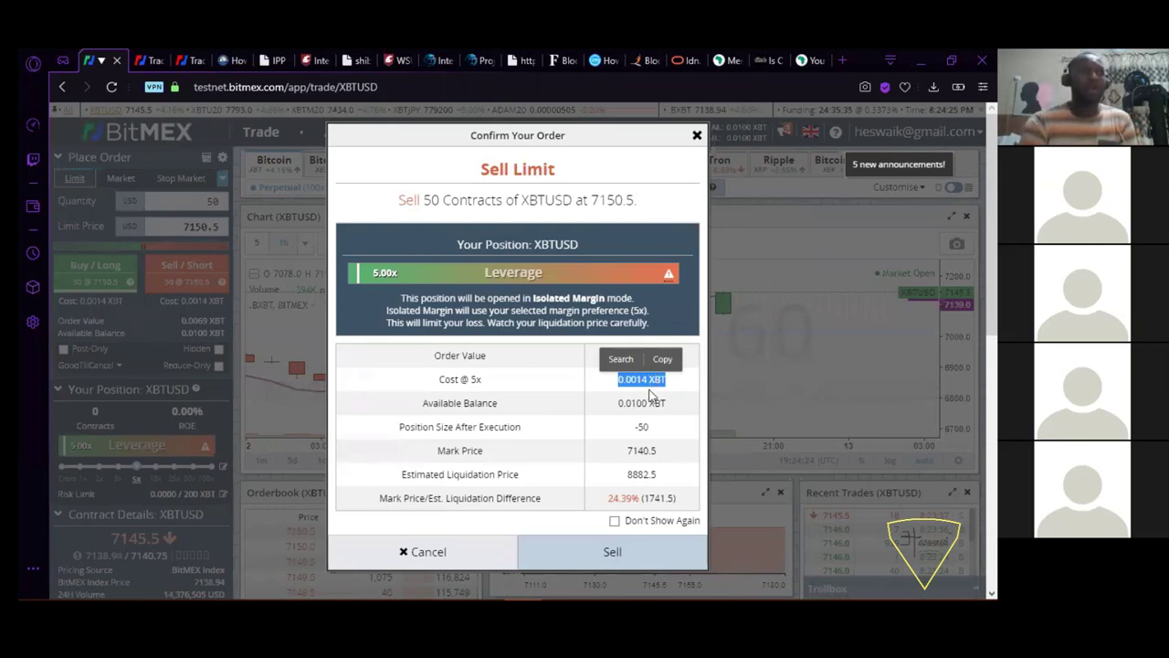
pyautogui.click(624, 408)
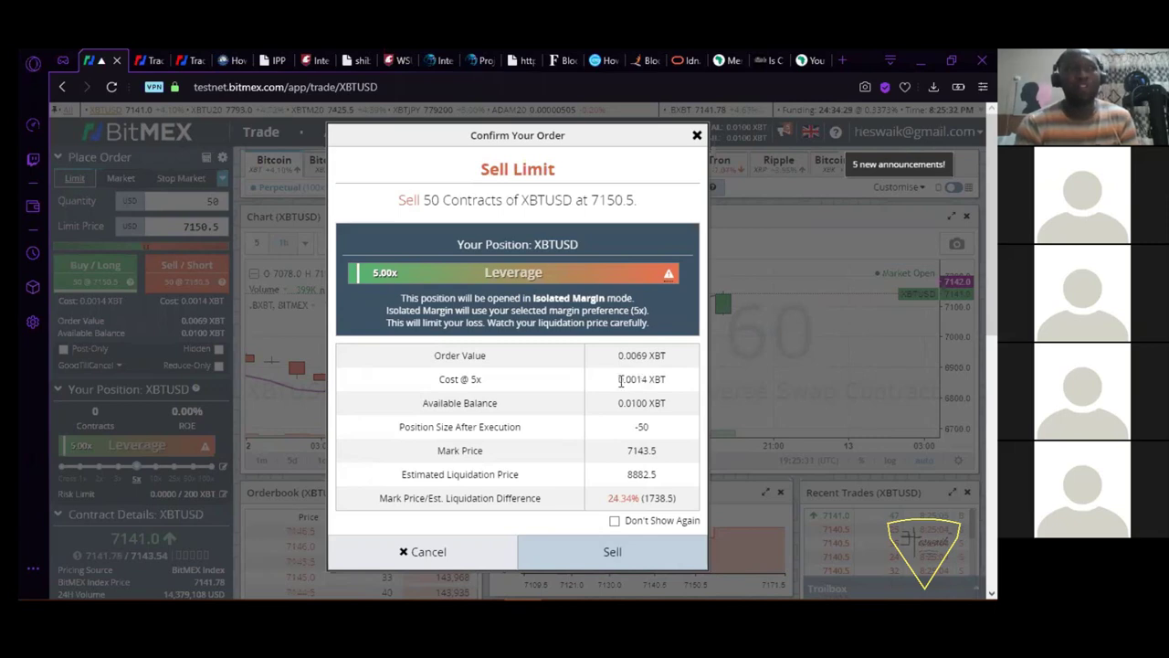
pyautogui.tripleClick(673, 360)
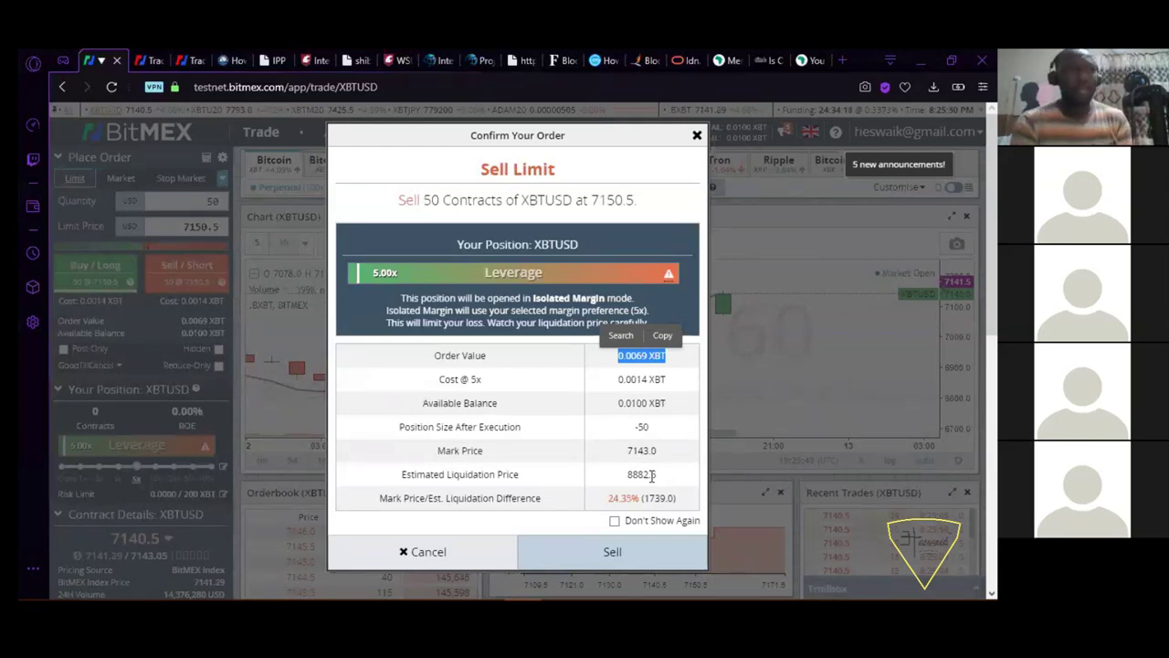
pyautogui.click(624, 565)
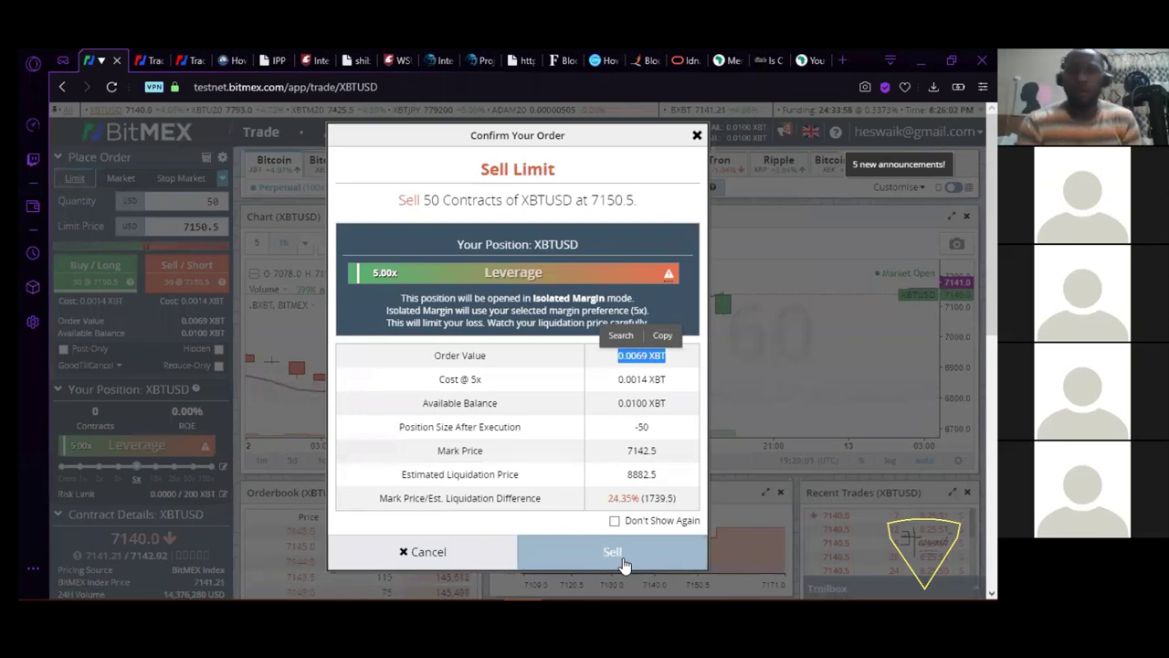
pyautogui.click(459, 554)
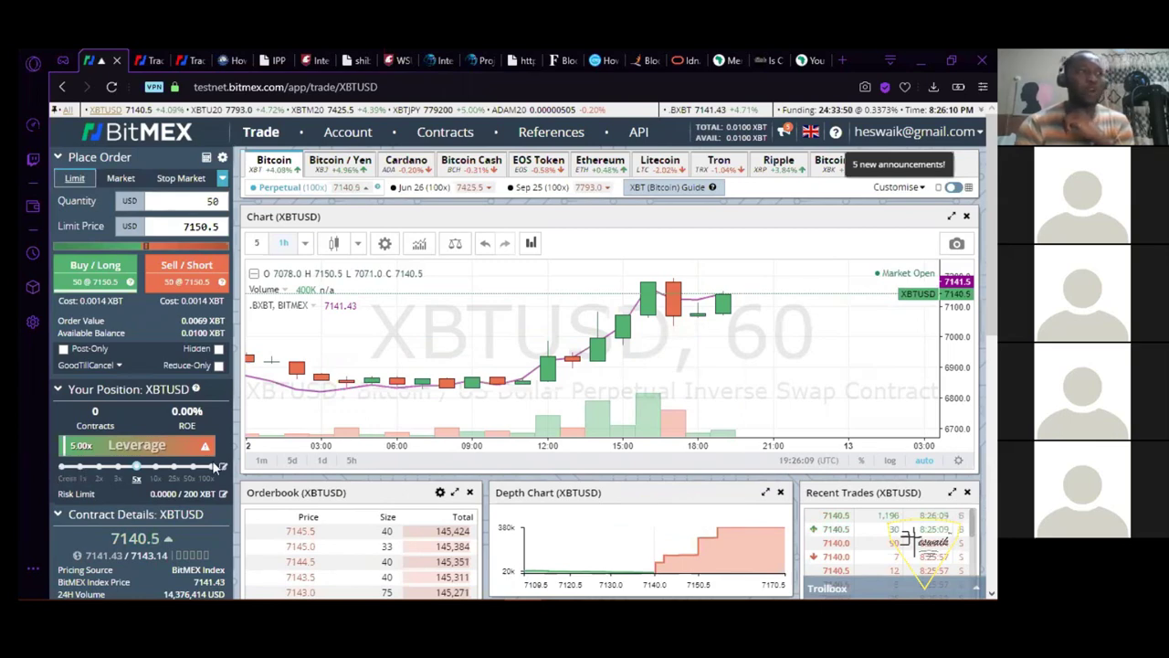
# Set the leverage to Cross, check the short order's margin cost, and preview its confirmation without submitting
pyautogui.click(59, 467)
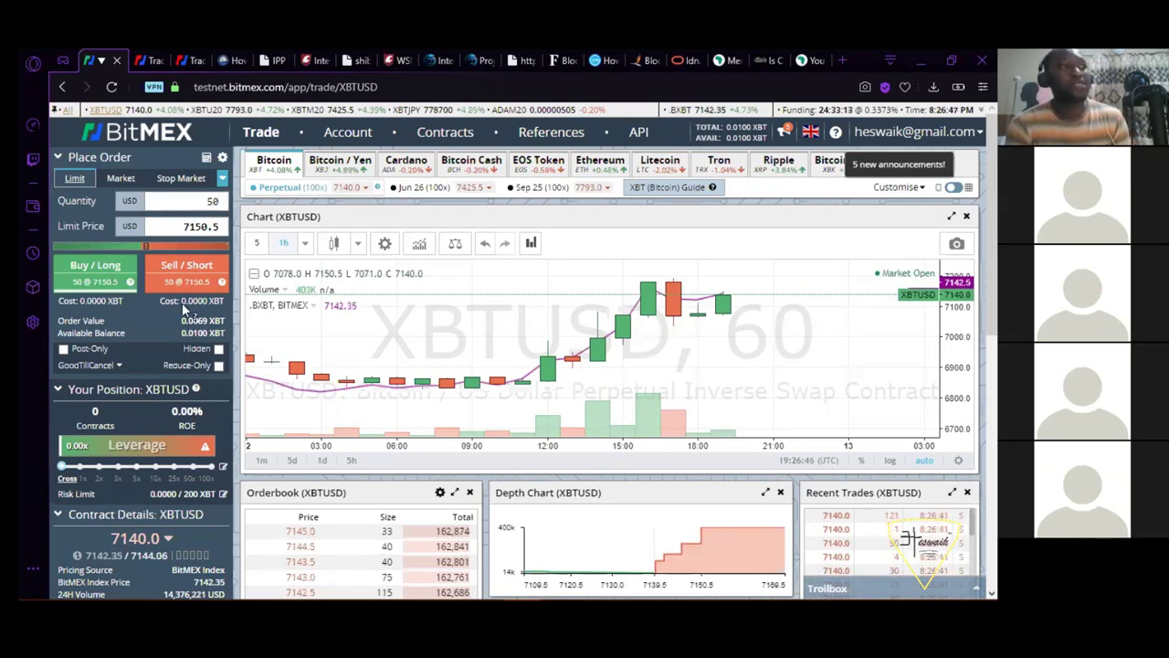
pyautogui.moveTo(200, 308)
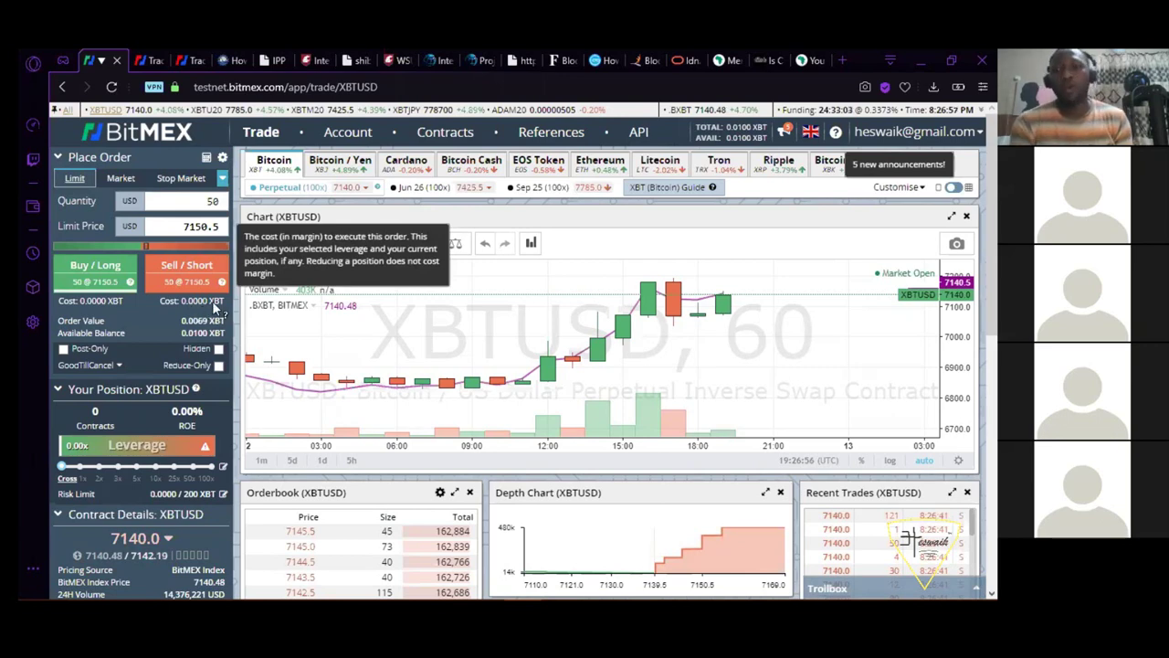
pyautogui.click(186, 267)
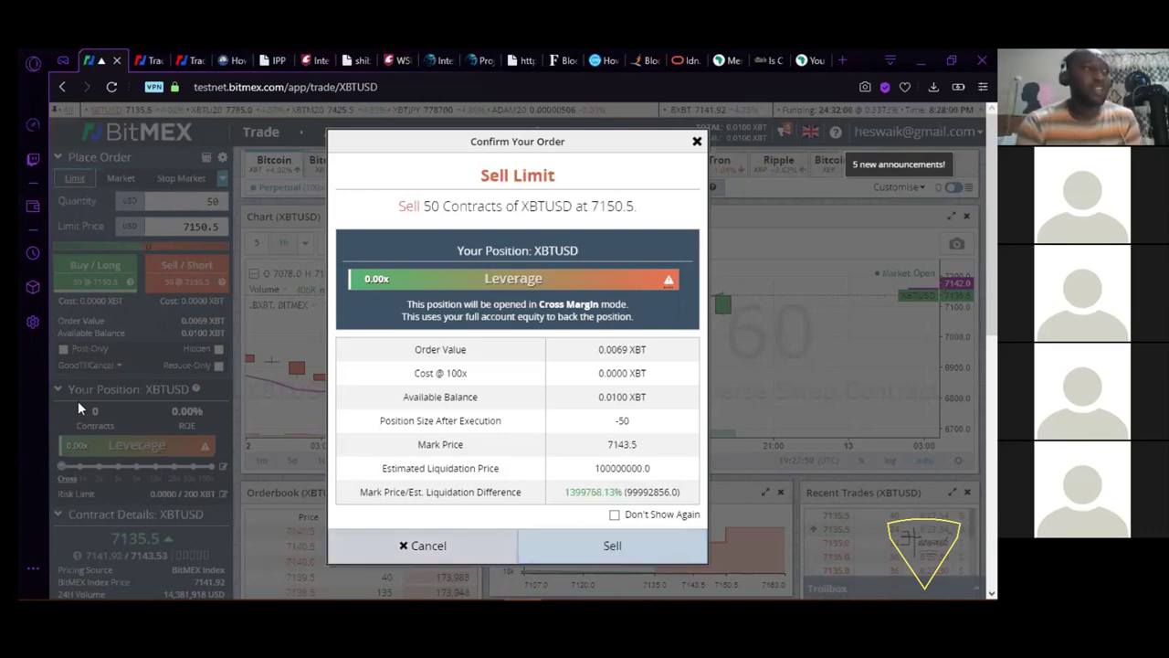
pyautogui.click(79, 403)
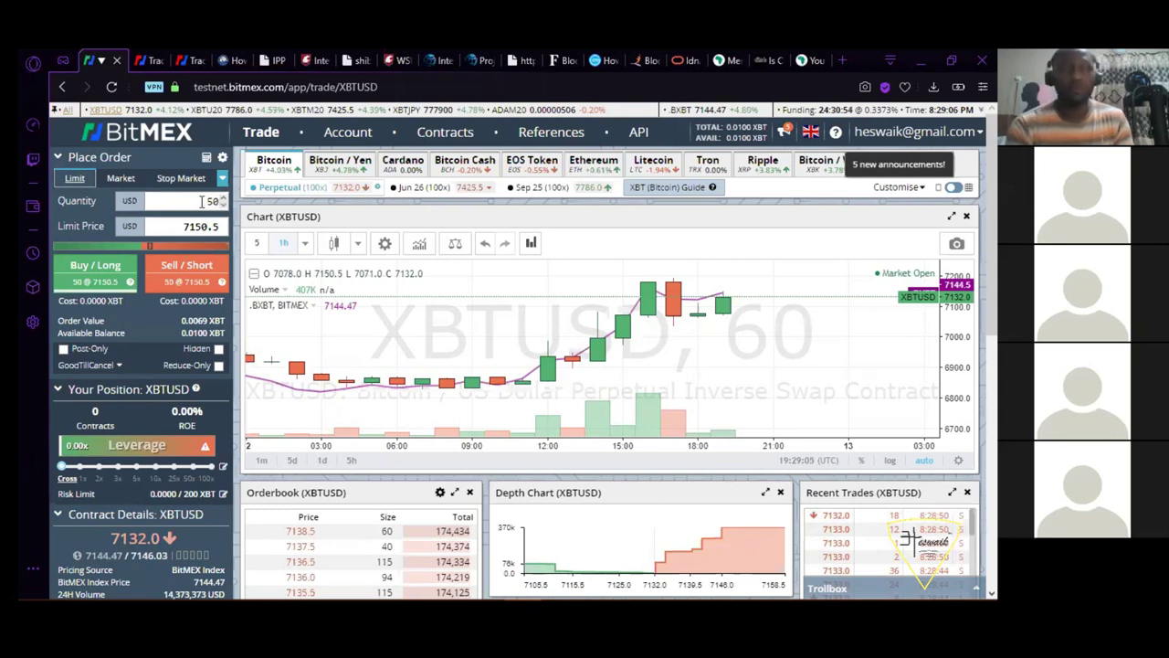
# Set the order quantity to 100 USD and the limit price to 7140.5, and preview the sell confirmation
pyautogui.doubleClick(203, 201)
pyautogui.write('10')
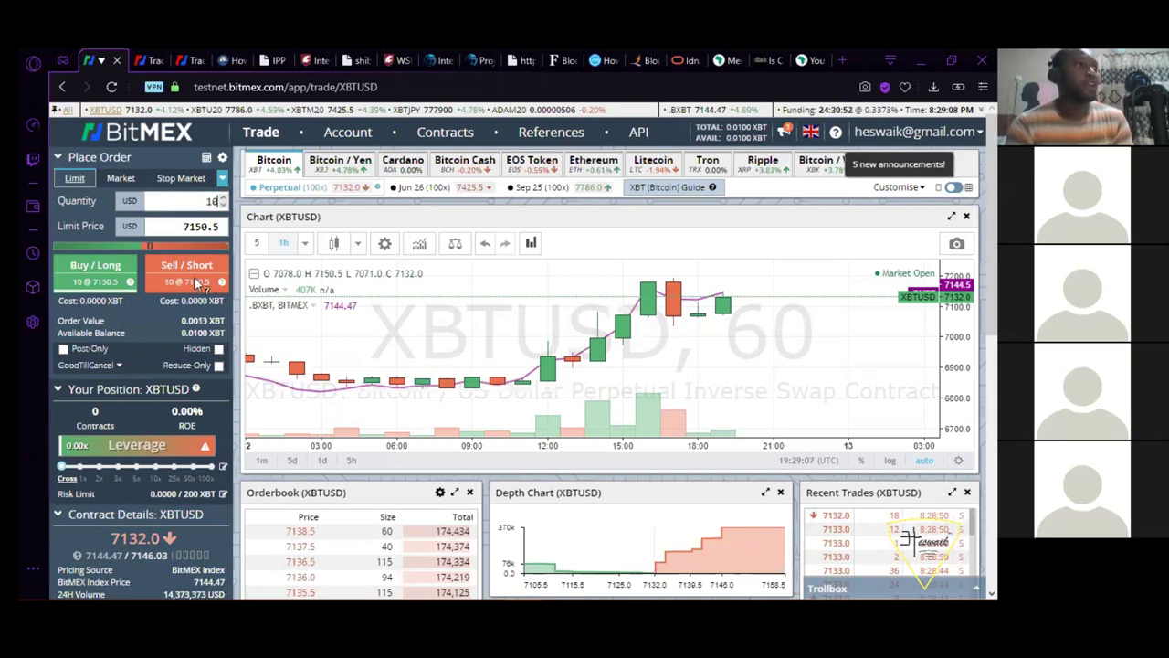
pyautogui.write('0')
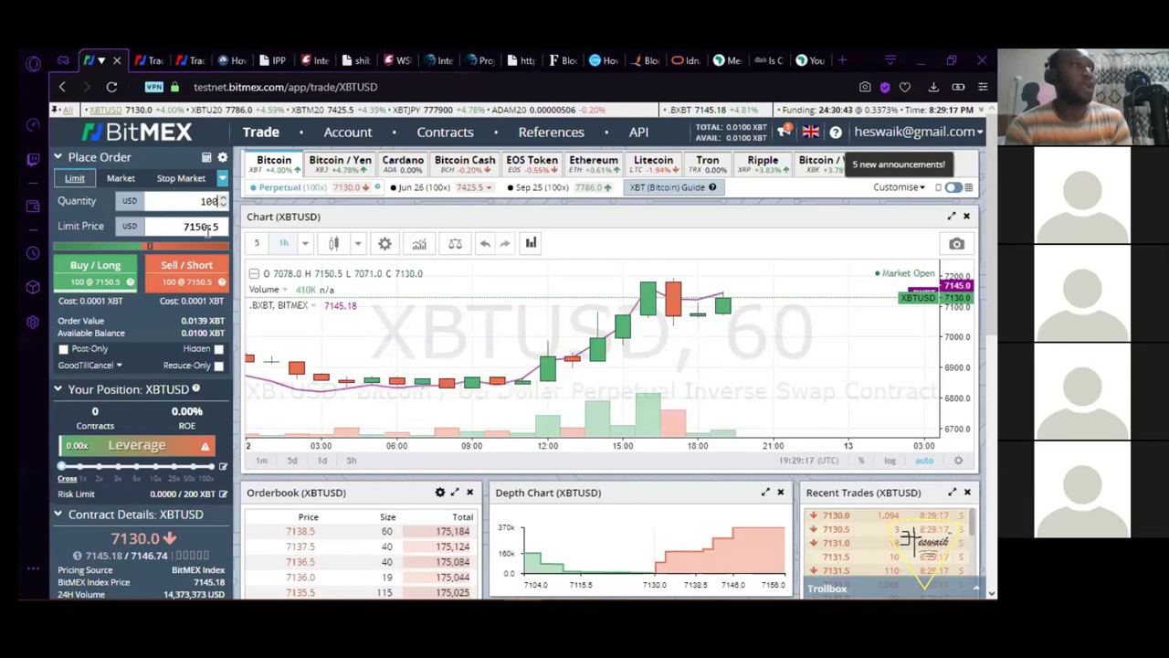
pyautogui.click(200, 226)
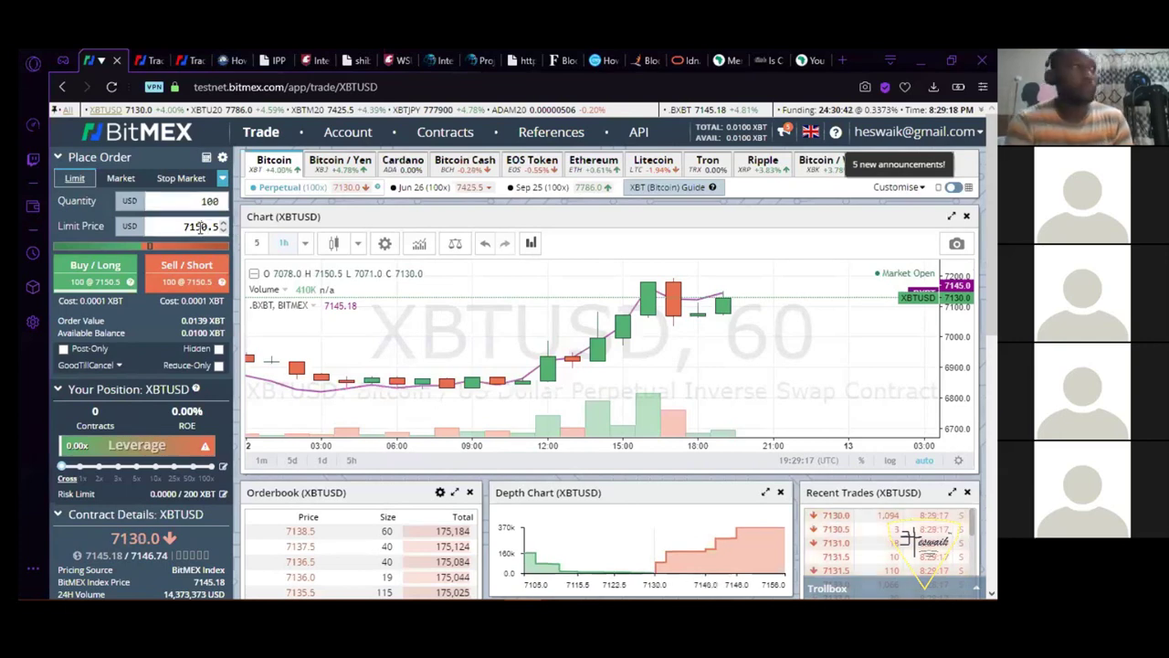
pyautogui.press('BackSpace')
pyautogui.write('4')
pyautogui.click(185, 285)
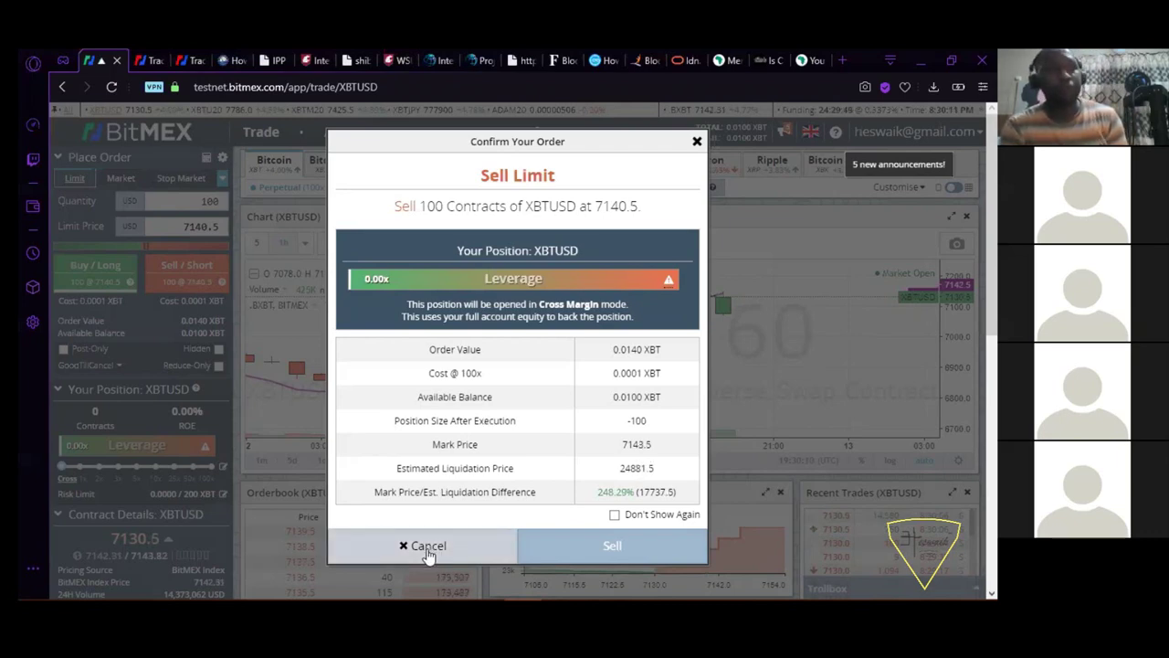
# Cancel the preview, set the position's leverage to 5x and check the short order's cost
pyautogui.click(128, 470)
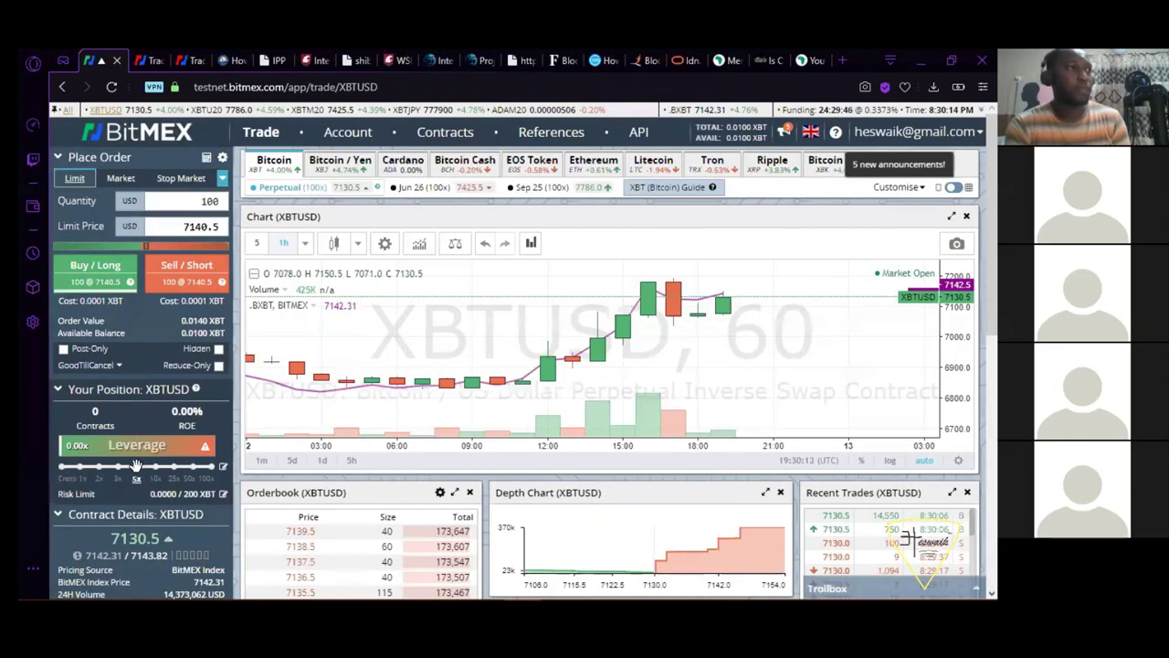
pyautogui.click(136, 466)
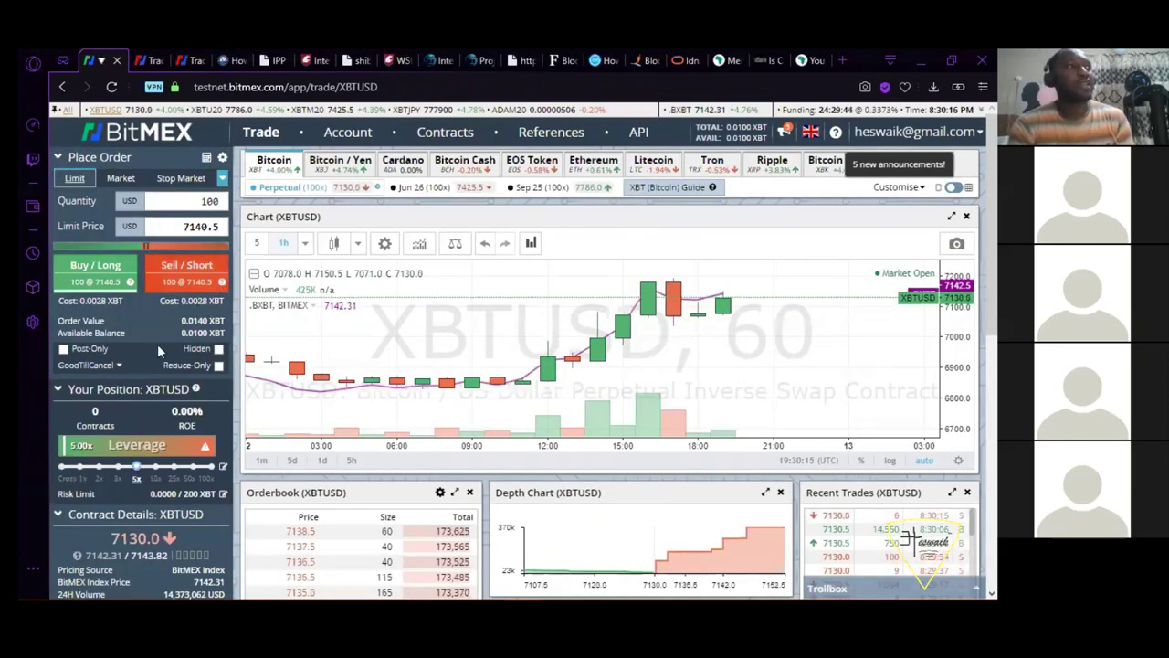
pyautogui.moveTo(194, 344)
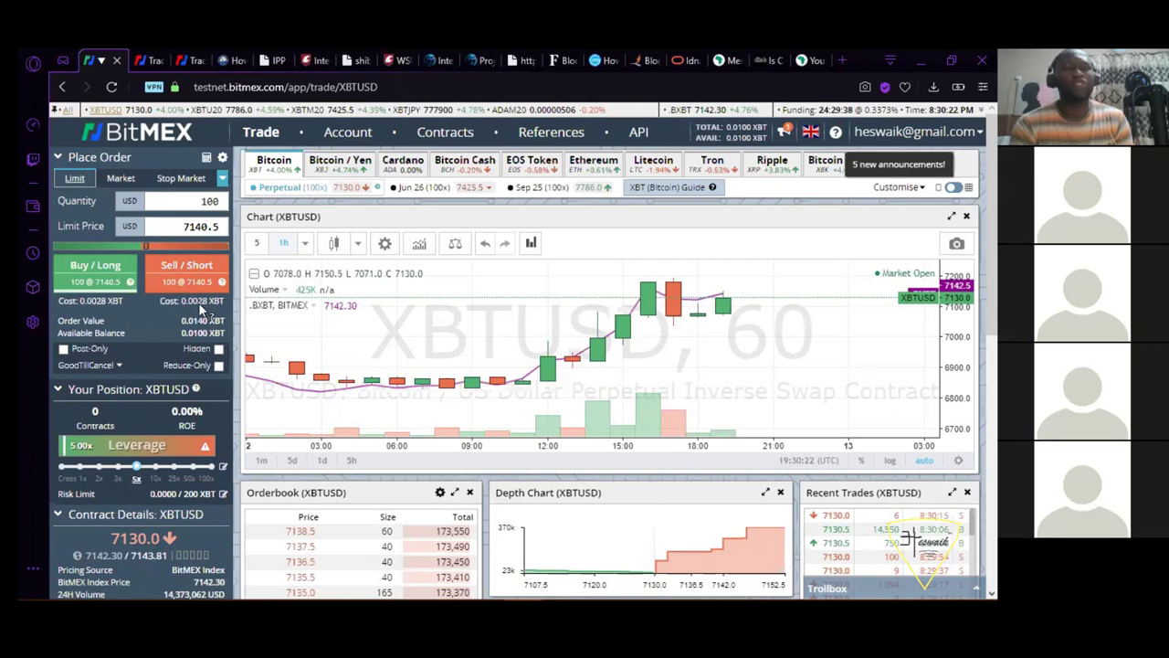
pyautogui.moveTo(207, 312)
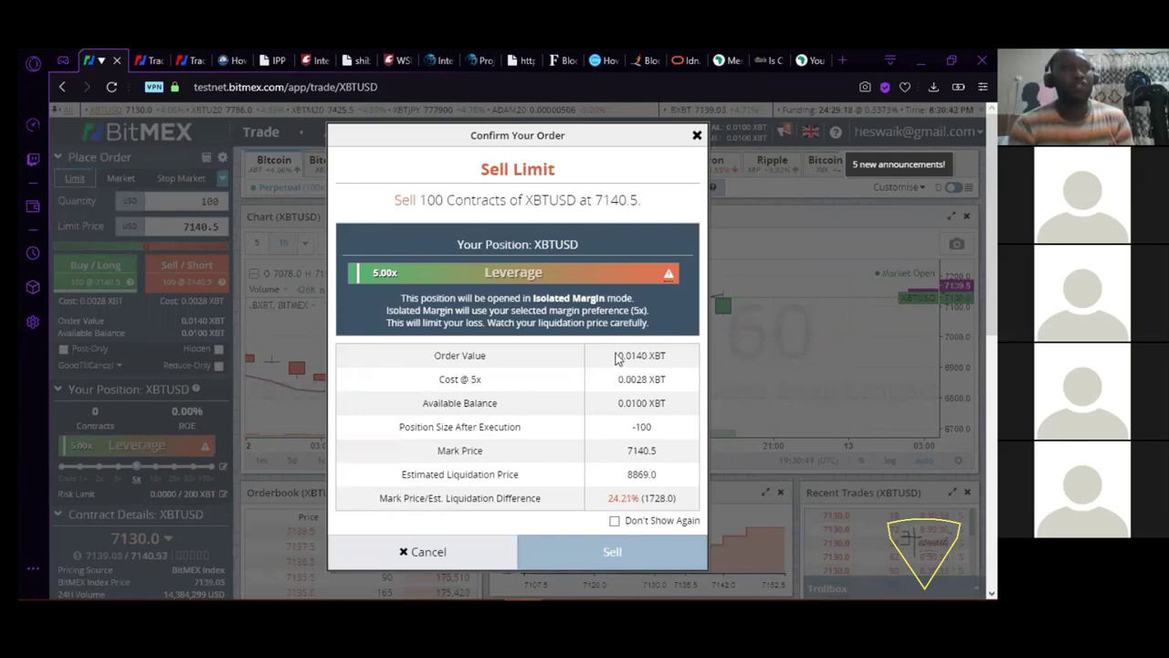
# Check the order value in the confirmation and submit the limit sell of 100 XBTUSD contracts at 7140.5
pyautogui.moveTo(617, 355); pyautogui.dragTo(662, 357)
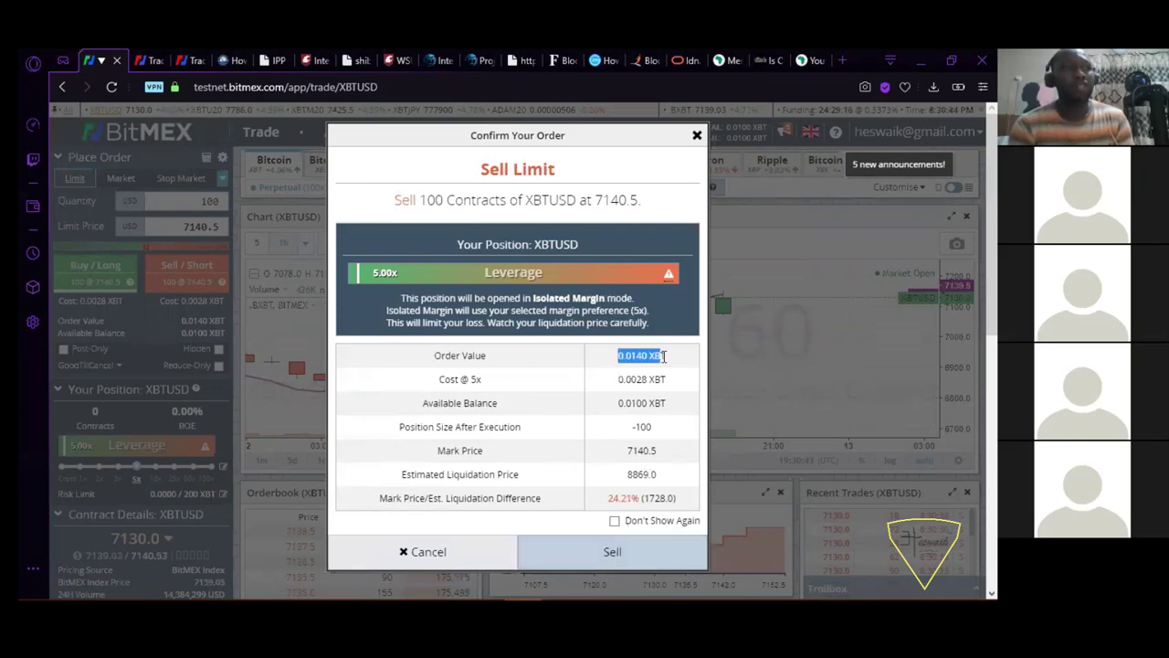
pyautogui.tripleClick(617, 363)
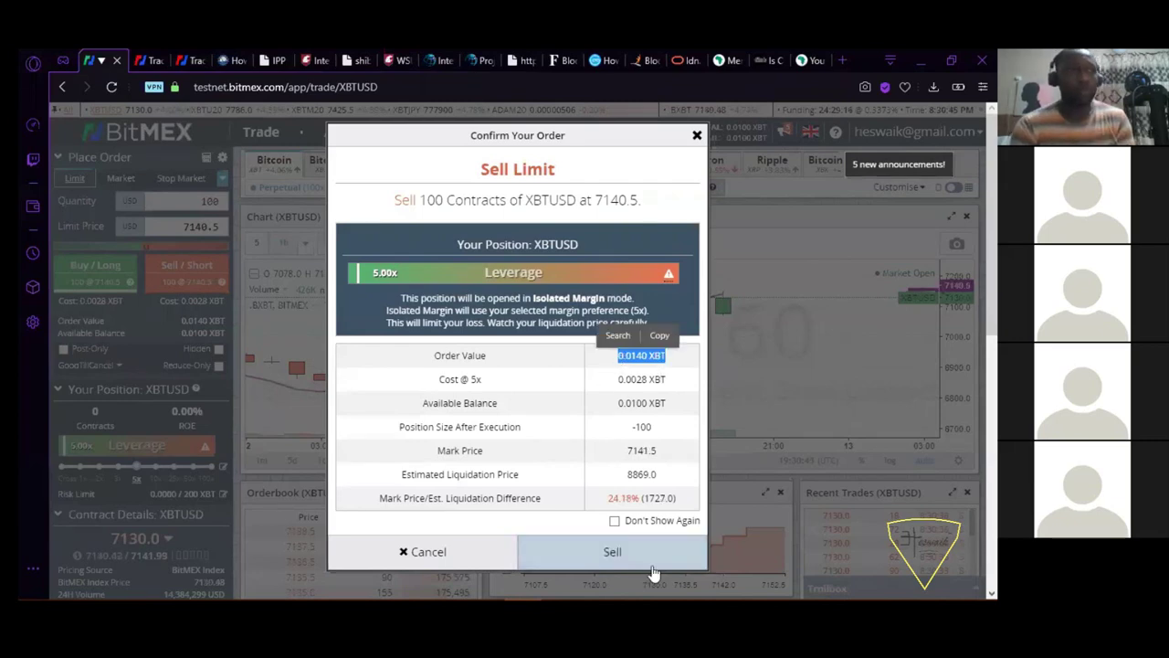
pyautogui.click(614, 553)
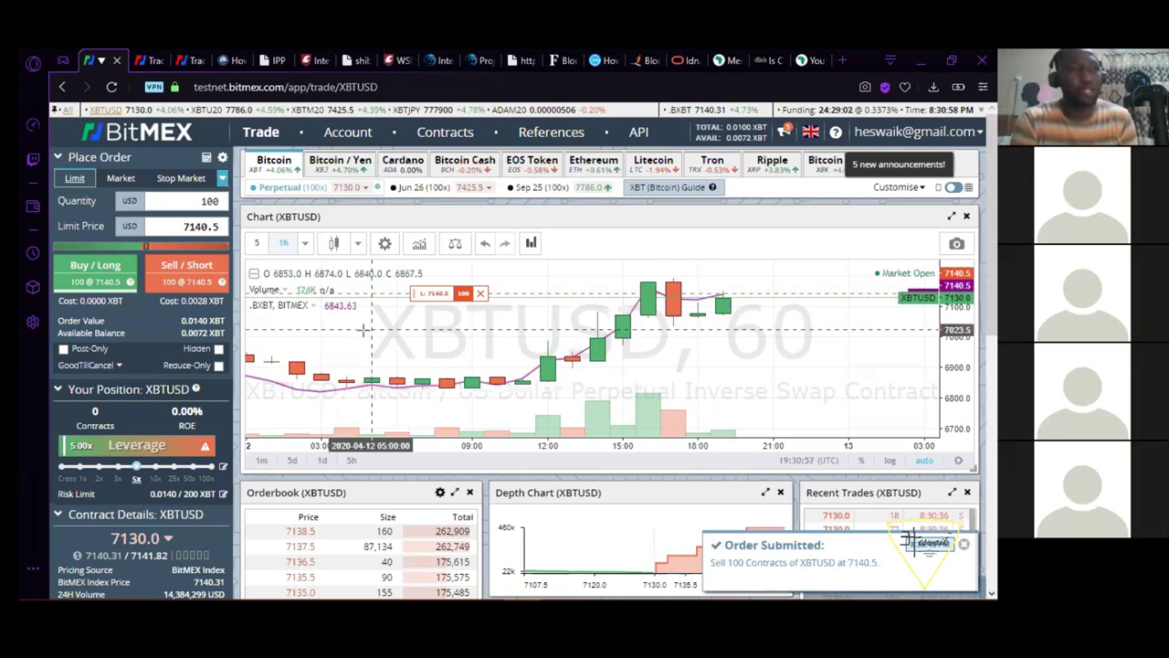
# View the market order's buy and sell costs, and return to the Limit order type
pyautogui.click(119, 179)
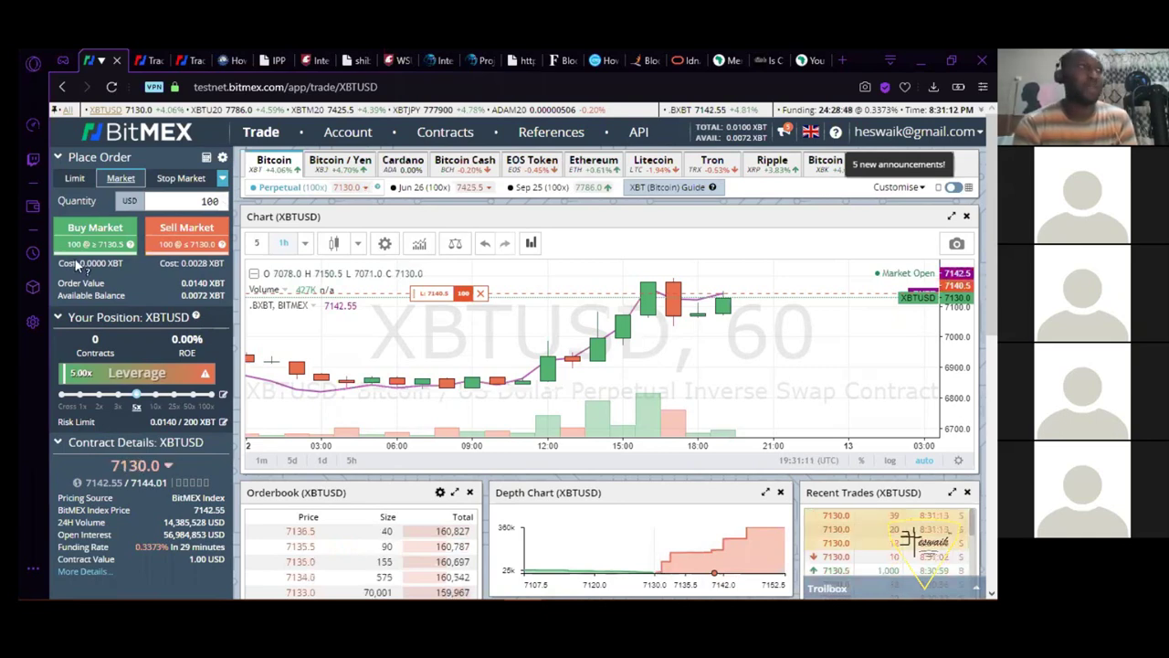
pyautogui.click(73, 179)
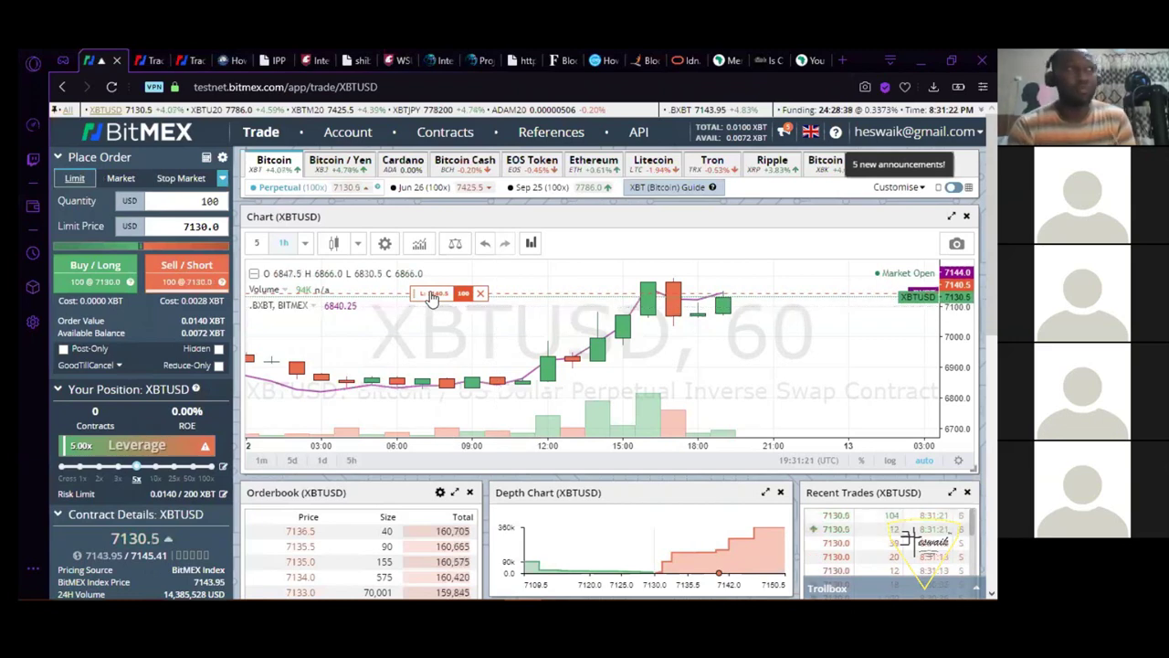
# Switch the chart to the 5-minute interval and lower the open sell order's price on it to 7130.5
pyautogui.click(258, 244)
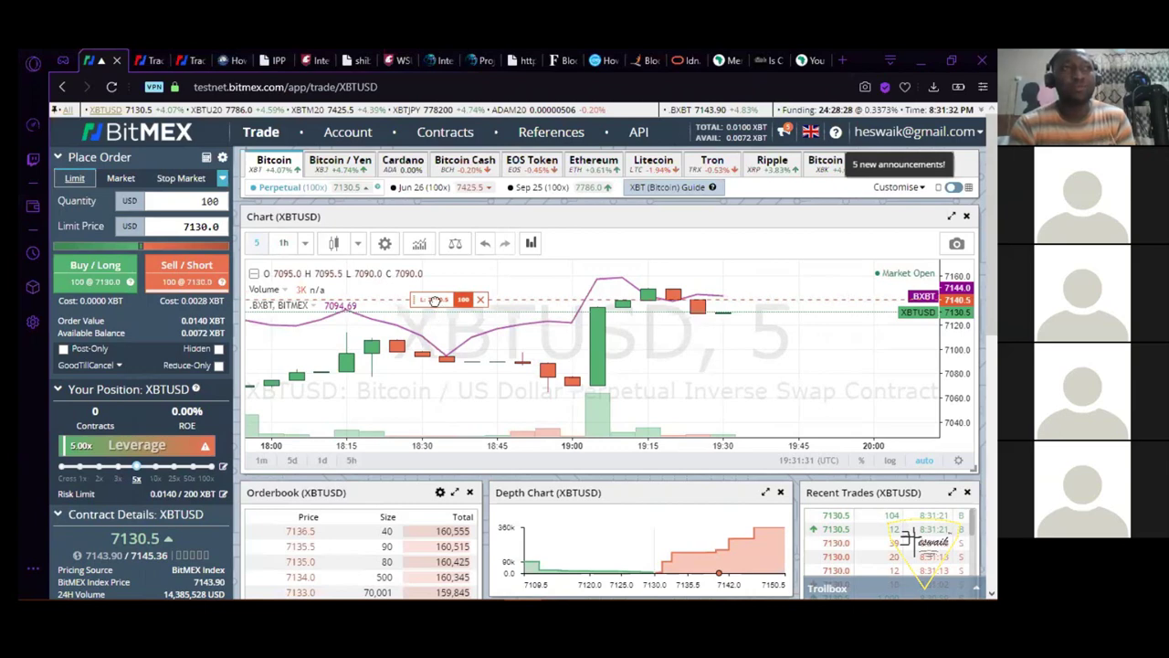
pyautogui.moveTo(435, 301); pyautogui.dragTo(437, 312)
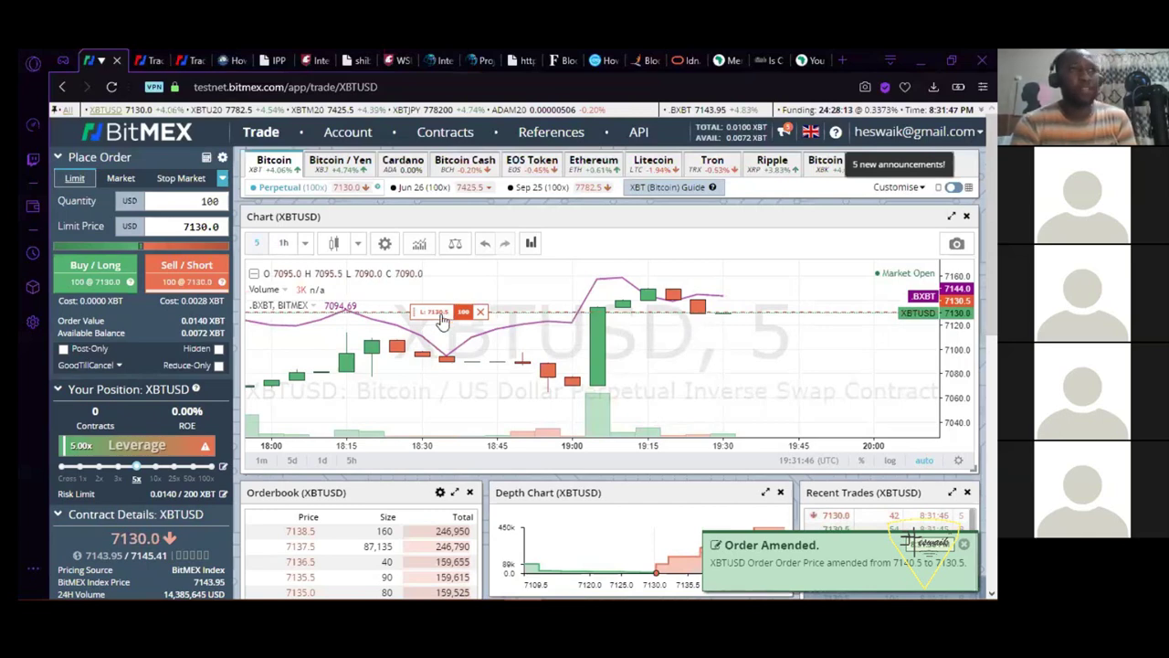
# Lower the sell order's price on the chart to 7120.5 and execute the amendment so it fills against the market
pyautogui.moveTo(442, 324); pyautogui.dragTo(442, 331)
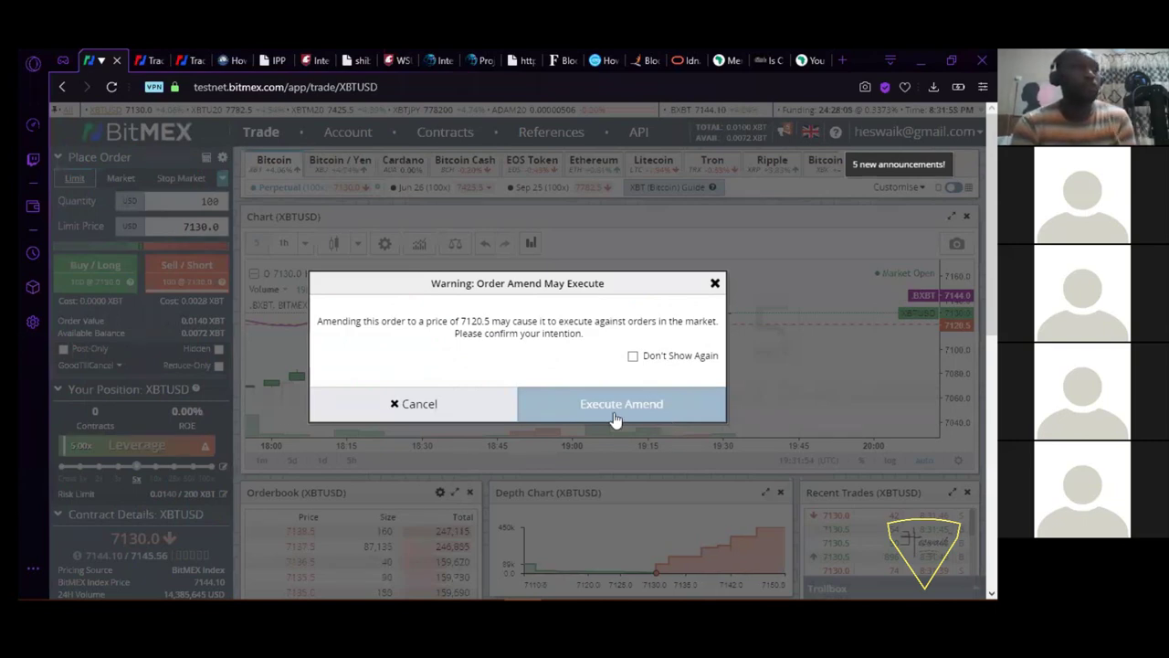
pyautogui.click(222, 236)
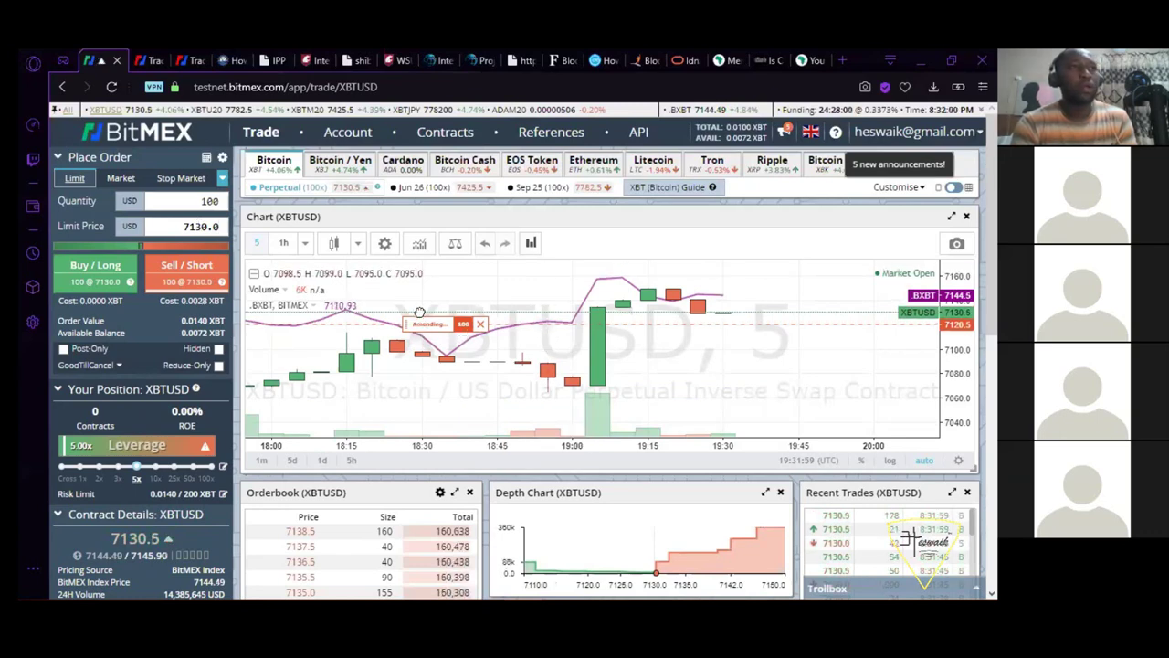
pyautogui.moveTo(422, 313); pyautogui.dragTo(424, 316)
pyautogui.click(627, 410)
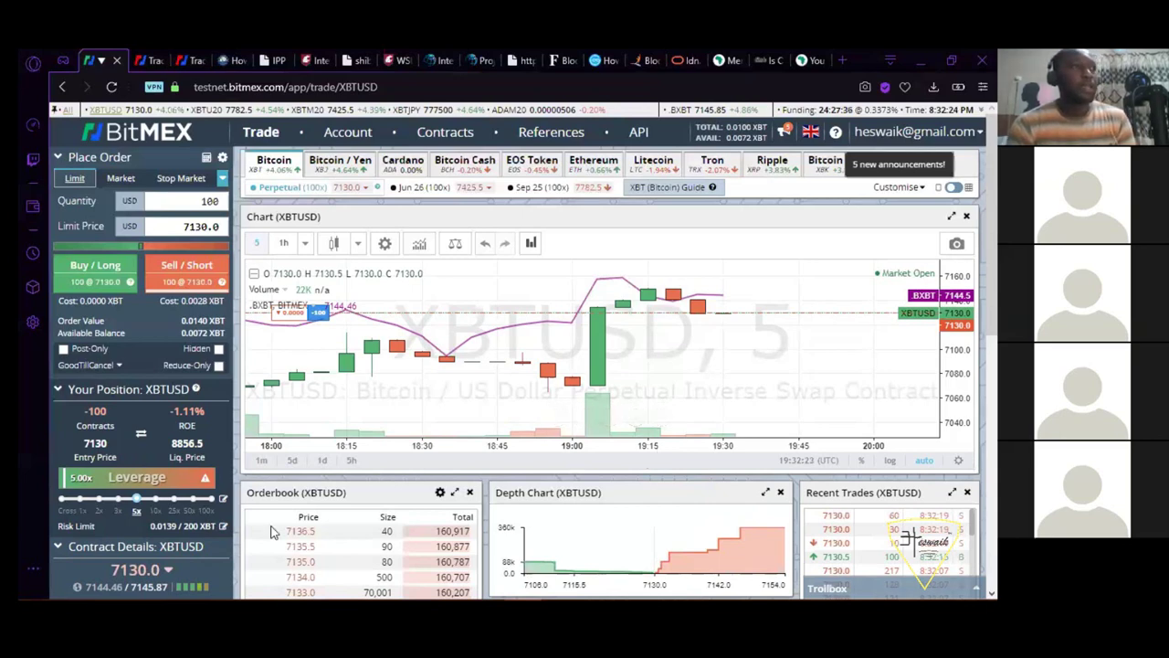
# Examine the open XBTUSD short position's size, entry price, liquidation price, margin and unrealised profit in the positions list
pyautogui.scroll(-3, 271, 532)
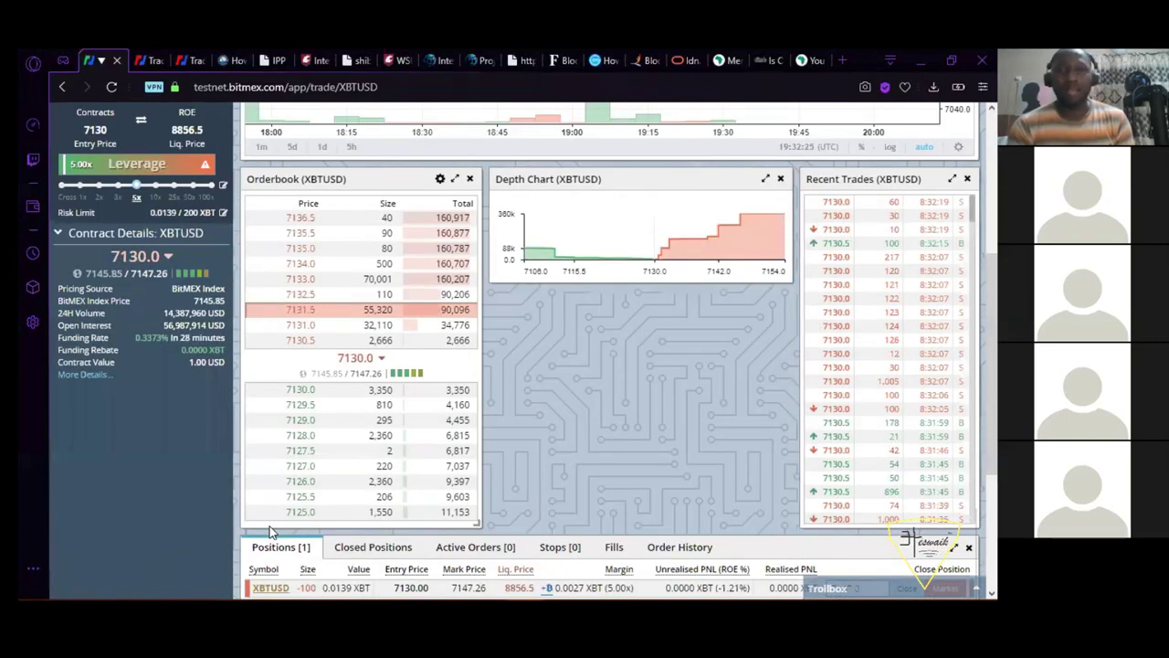
pyautogui.scroll(-1, 270, 533)
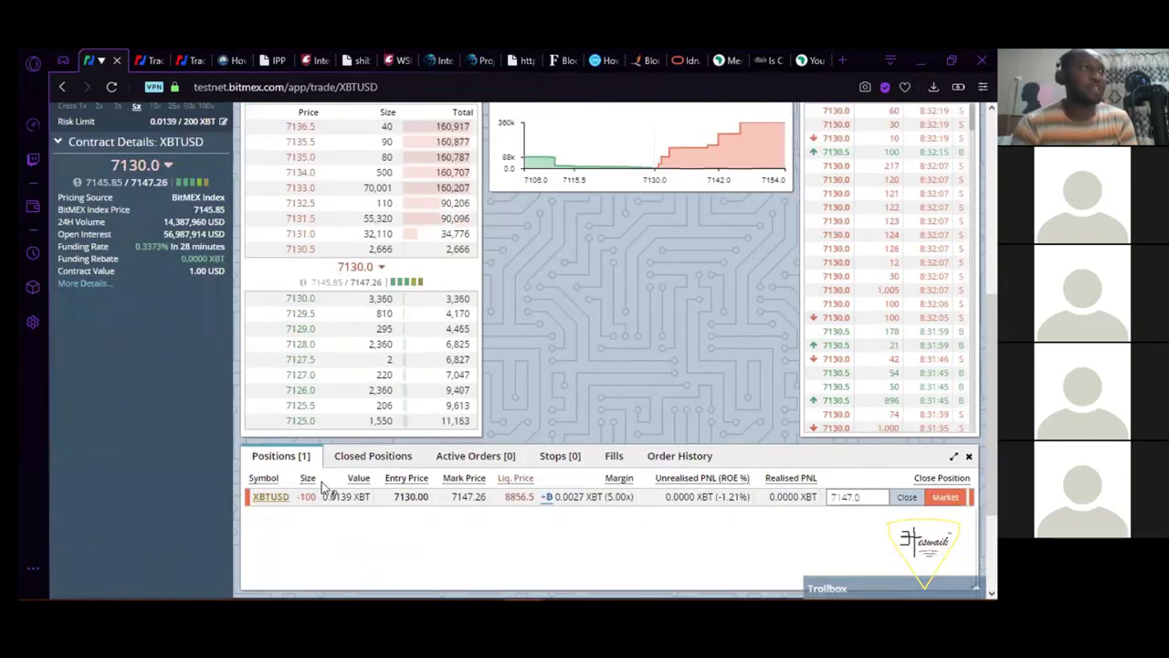
pyautogui.scroll(4, 188, 347)
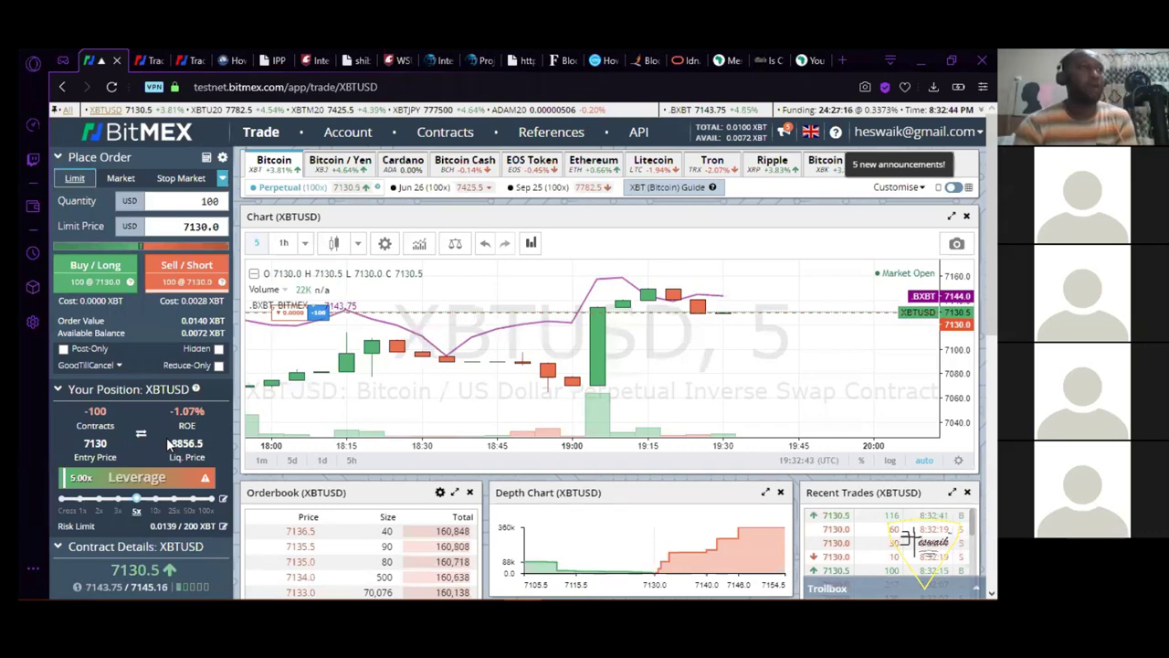
pyautogui.scroll(-3, 166, 438)
pyautogui.scroll(-3, 624, 329)
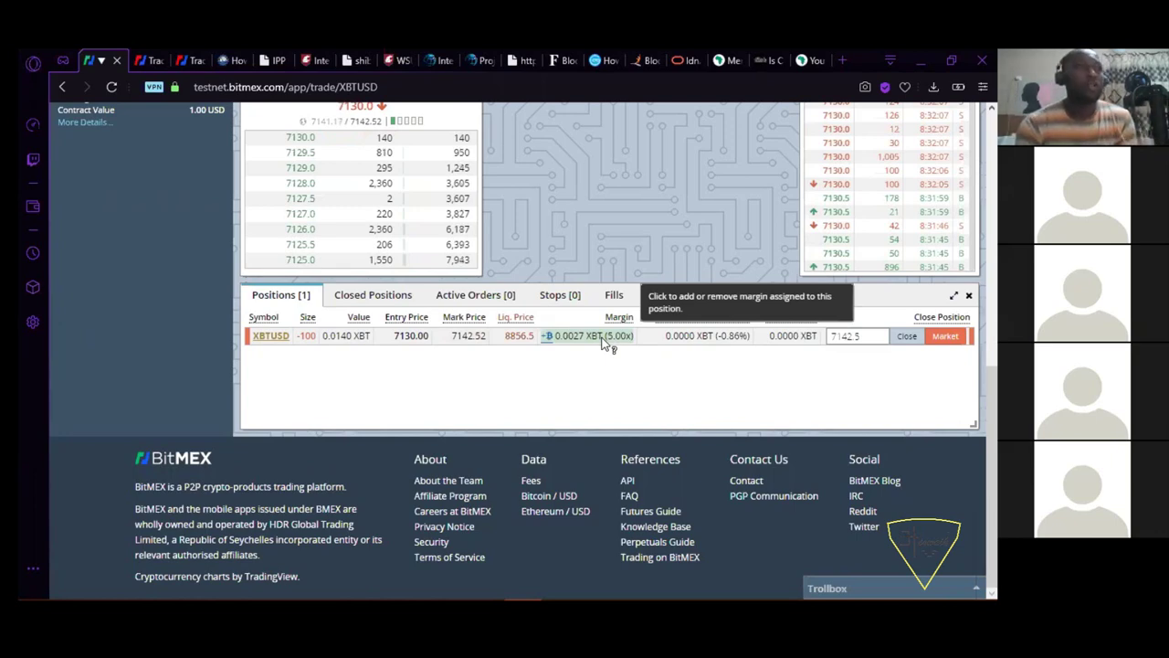
pyautogui.click(598, 336)
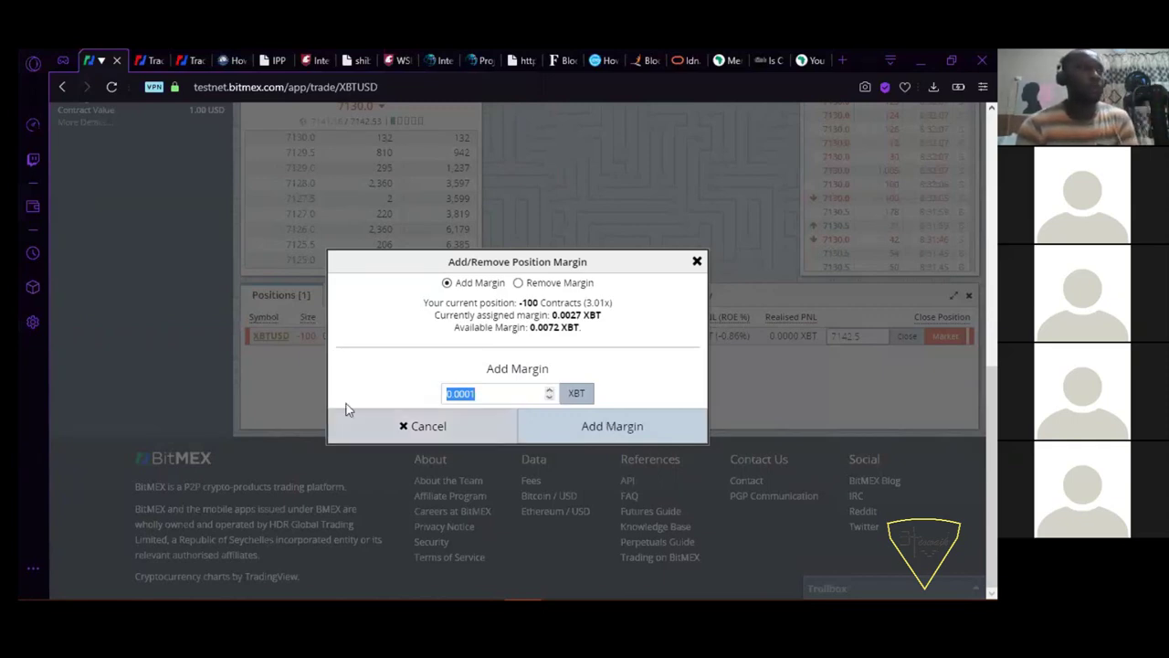
pyautogui.click(151, 290)
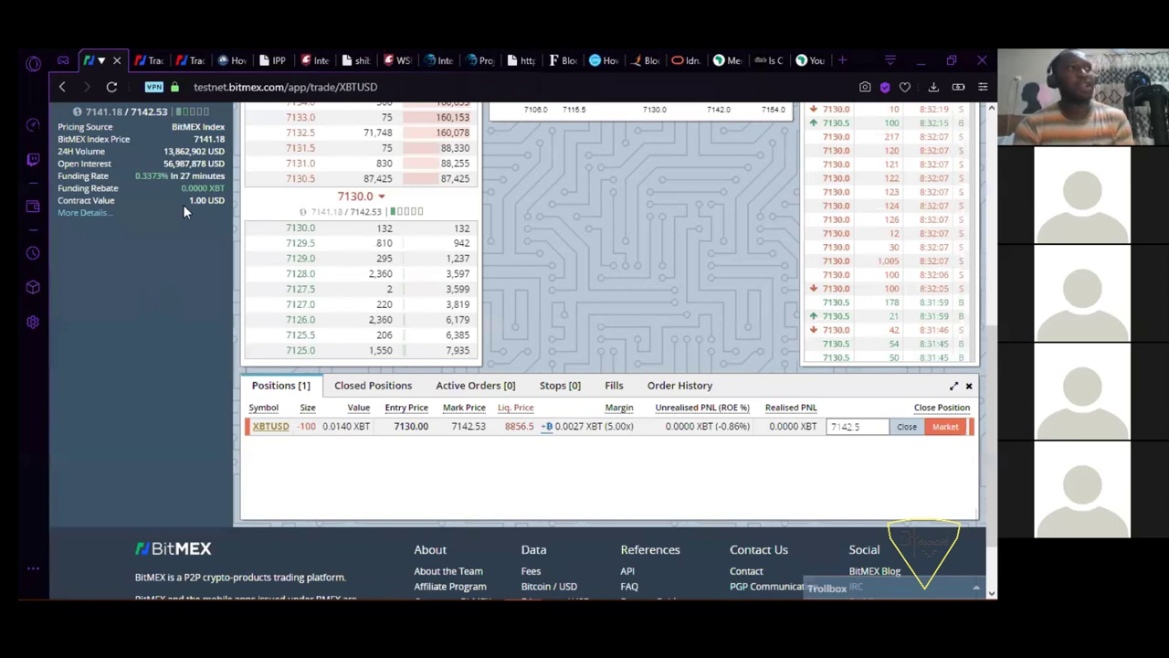
pyautogui.scroll(3, 182, 204)
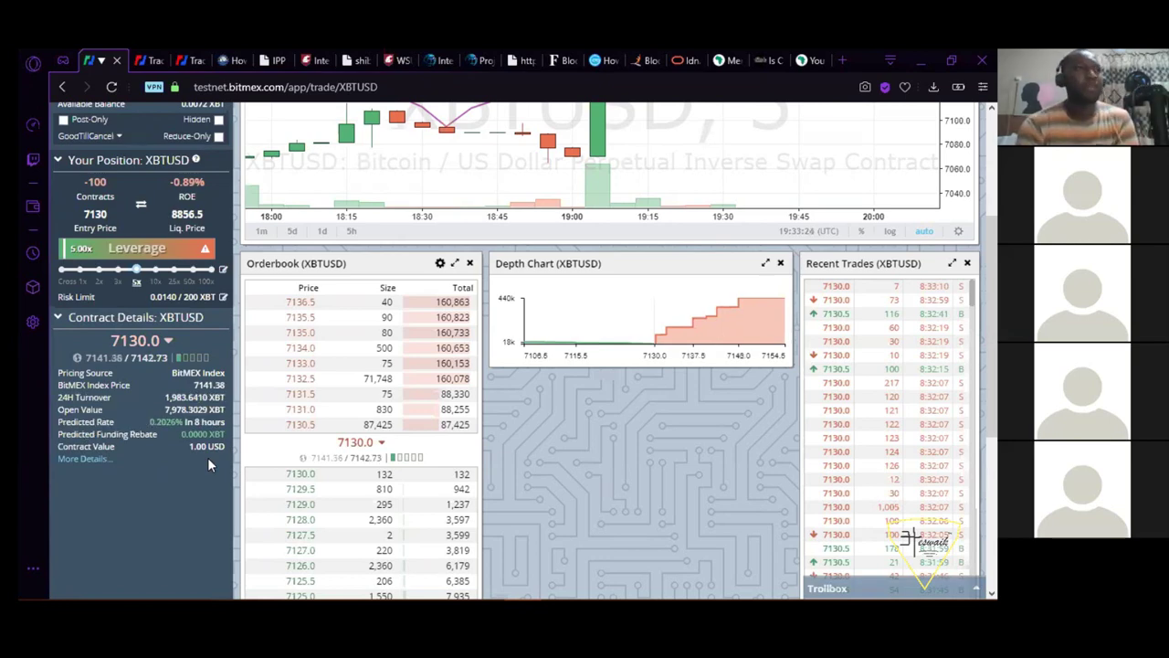
# Add 0.0009 XBT of margin to the open XBTUSD short position
pyautogui.scroll(-4, 207, 456)
pyautogui.click(619, 335)
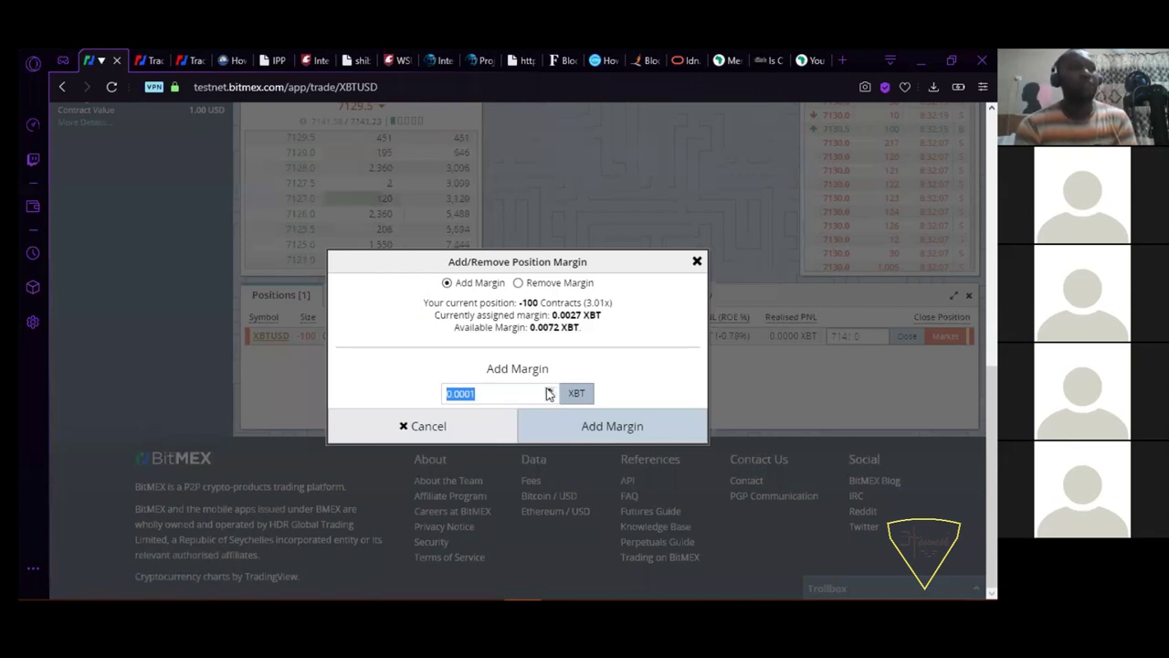
pyautogui.click(548, 390)
pyautogui.click(548, 390)
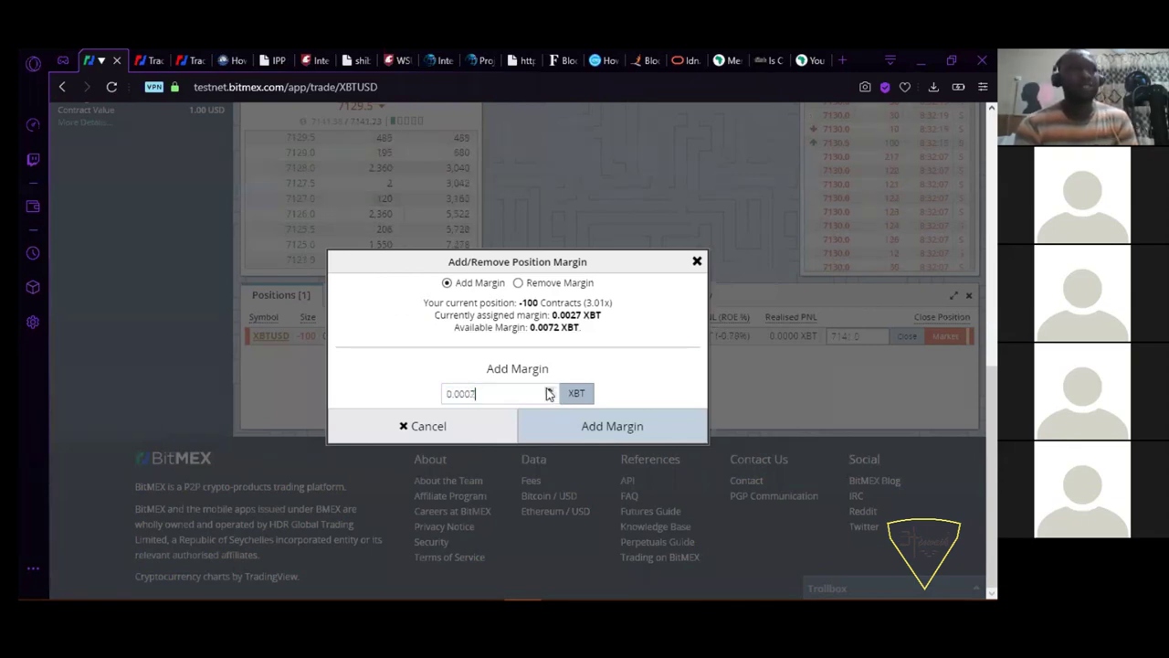
pyautogui.click(548, 391)
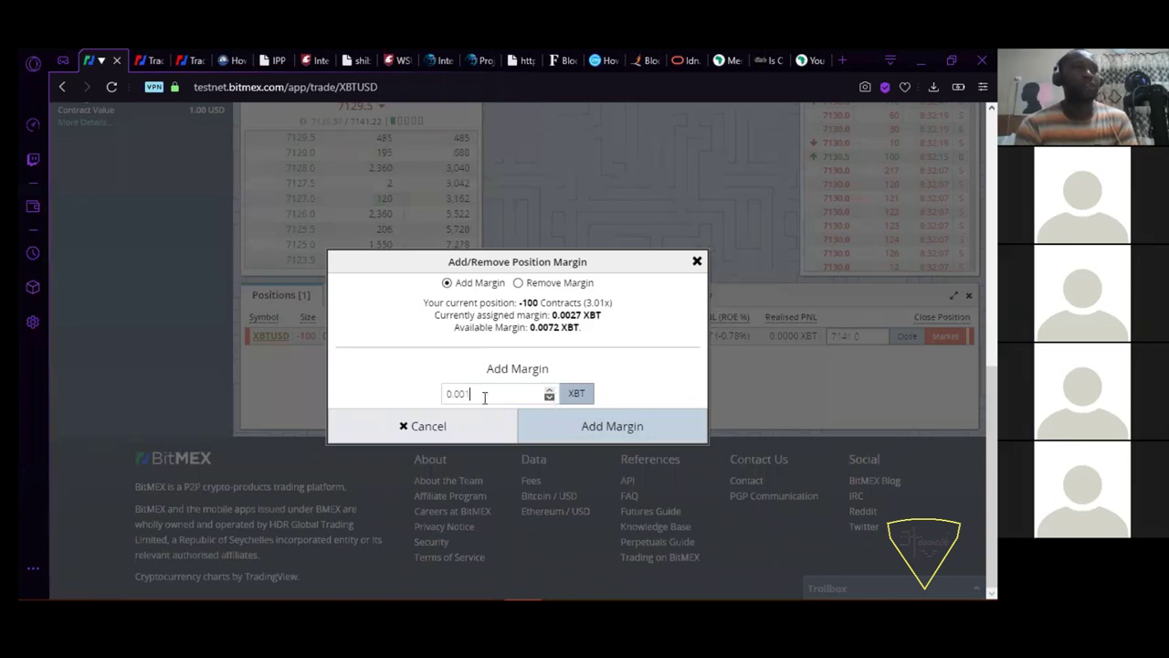
pyautogui.click(549, 397)
pyautogui.click(595, 426)
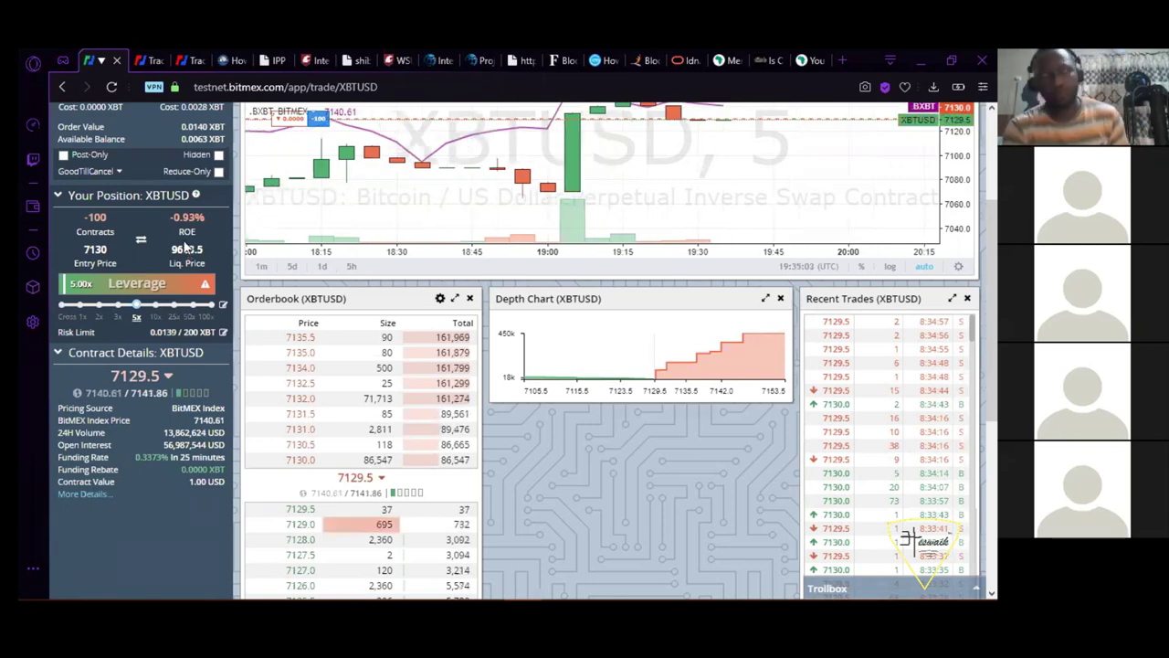
# Review the short position's liquidation price and the order form's quantity after the margin change
pyautogui.scroll(2, 185, 245)
pyautogui.scroll(1, 182, 240)
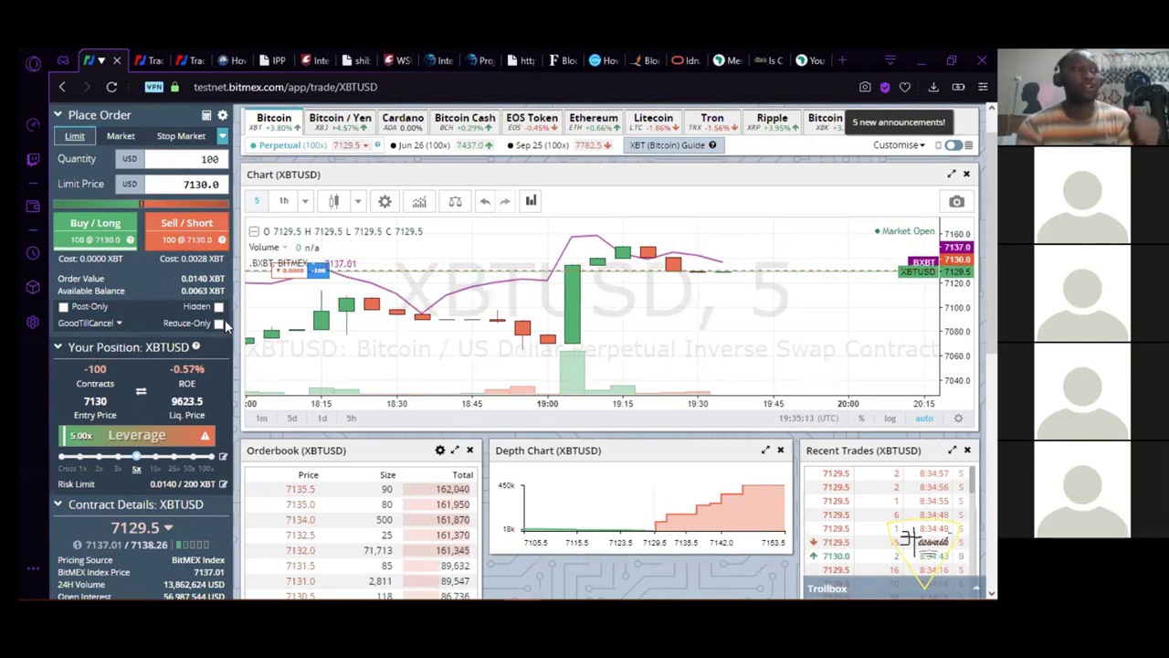
pyautogui.click(203, 157)
pyautogui.doubleClick(209, 158)
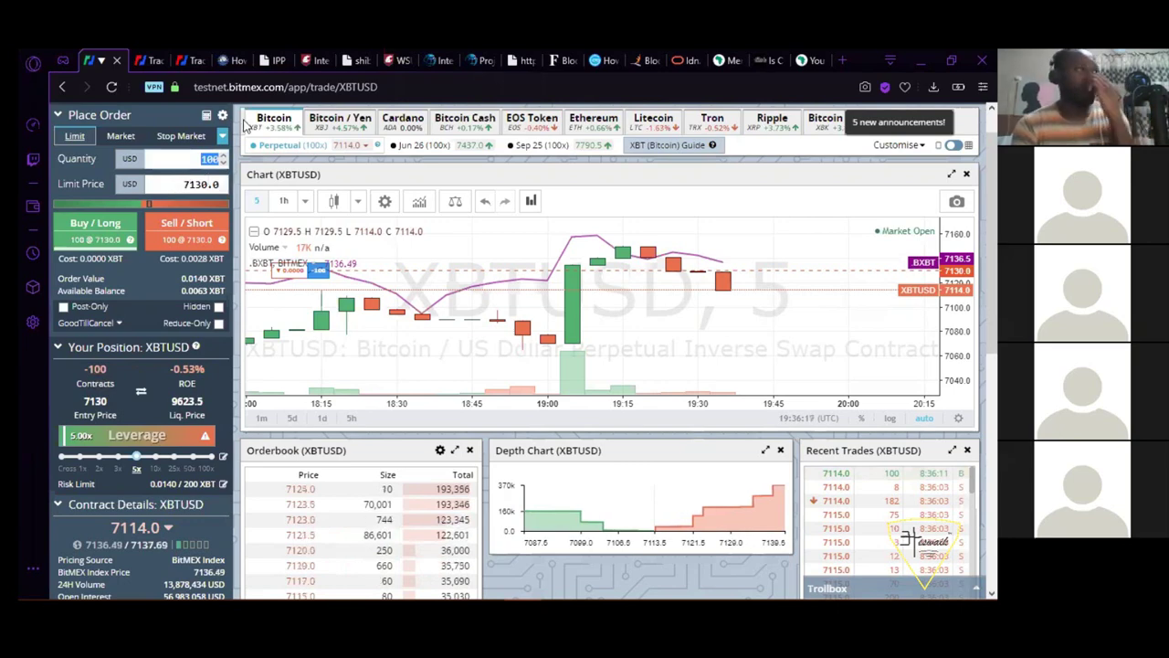
# View the Stop Market order form, and change the order type to Stop Limit
pyautogui.click(187, 137)
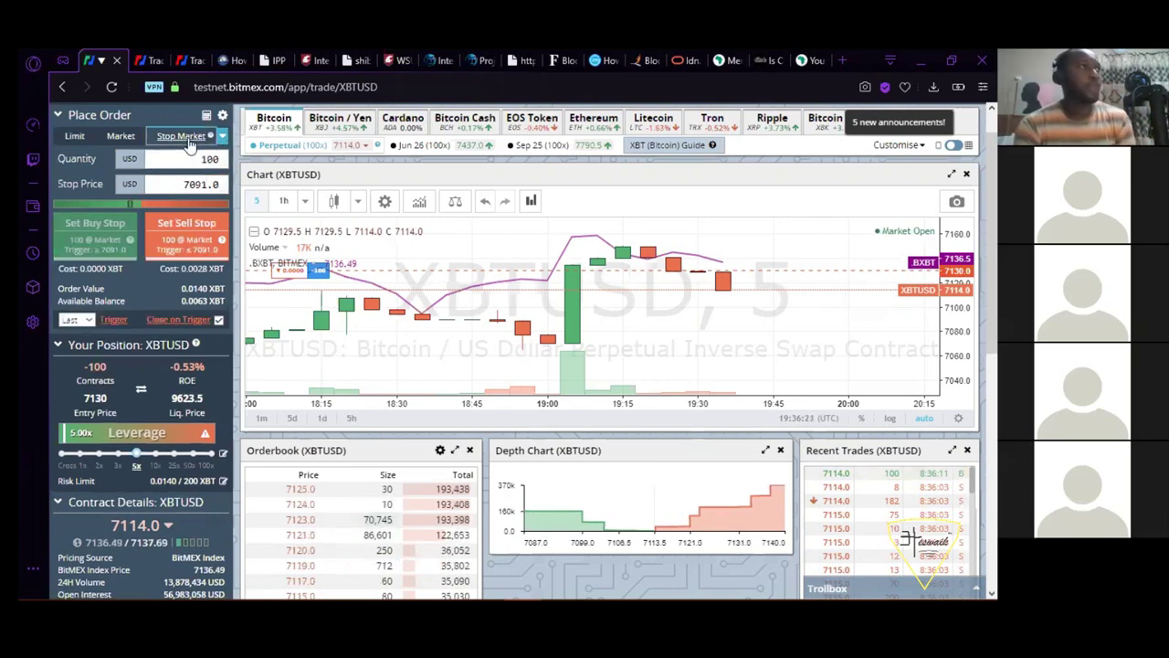
pyautogui.scroll(1, 187, 144)
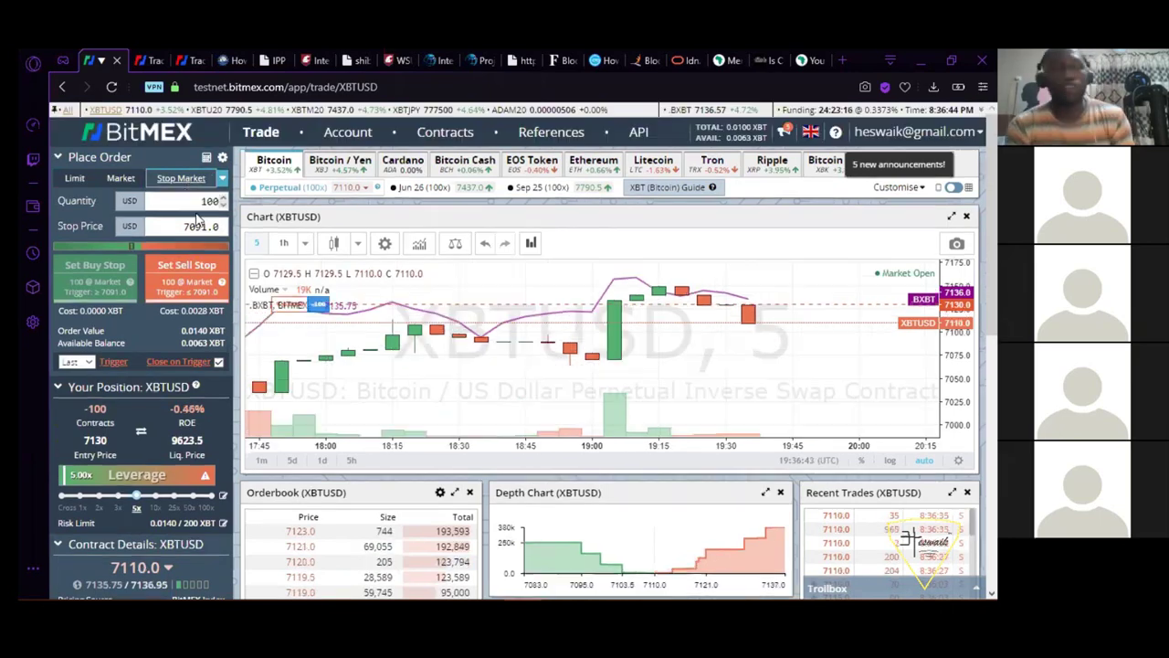
pyautogui.click(197, 199)
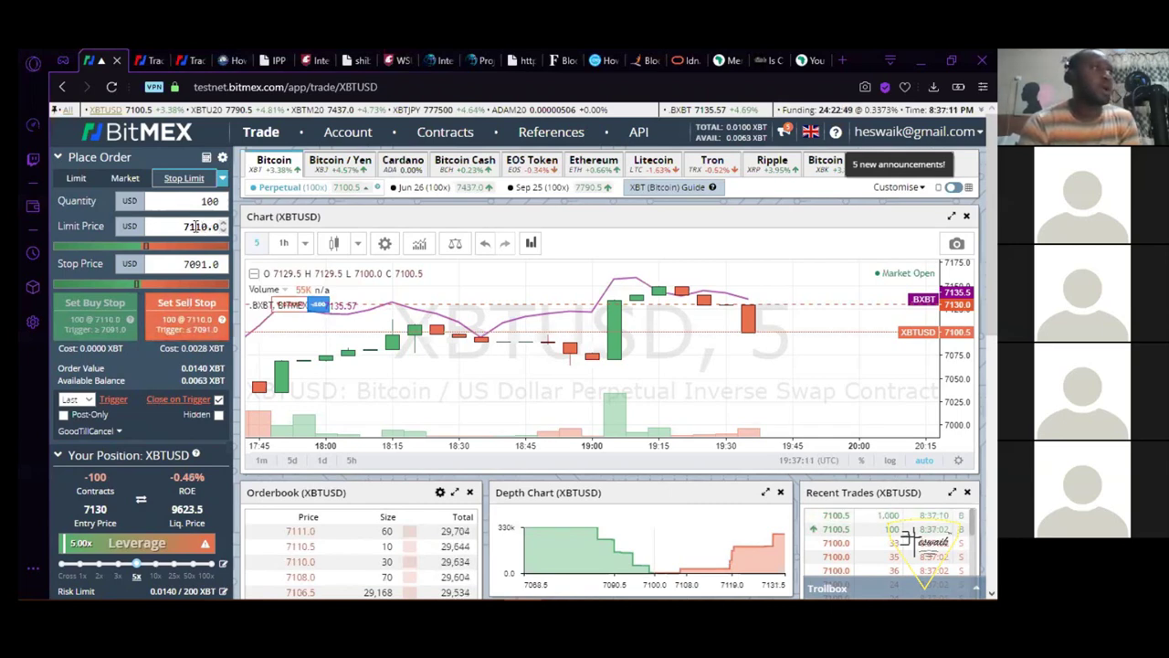
# Set the stop limit order's limit price to 712.0 and its stop price to 7591.0
pyautogui.moveTo(206, 226); pyautogui.dragTo(194, 227)
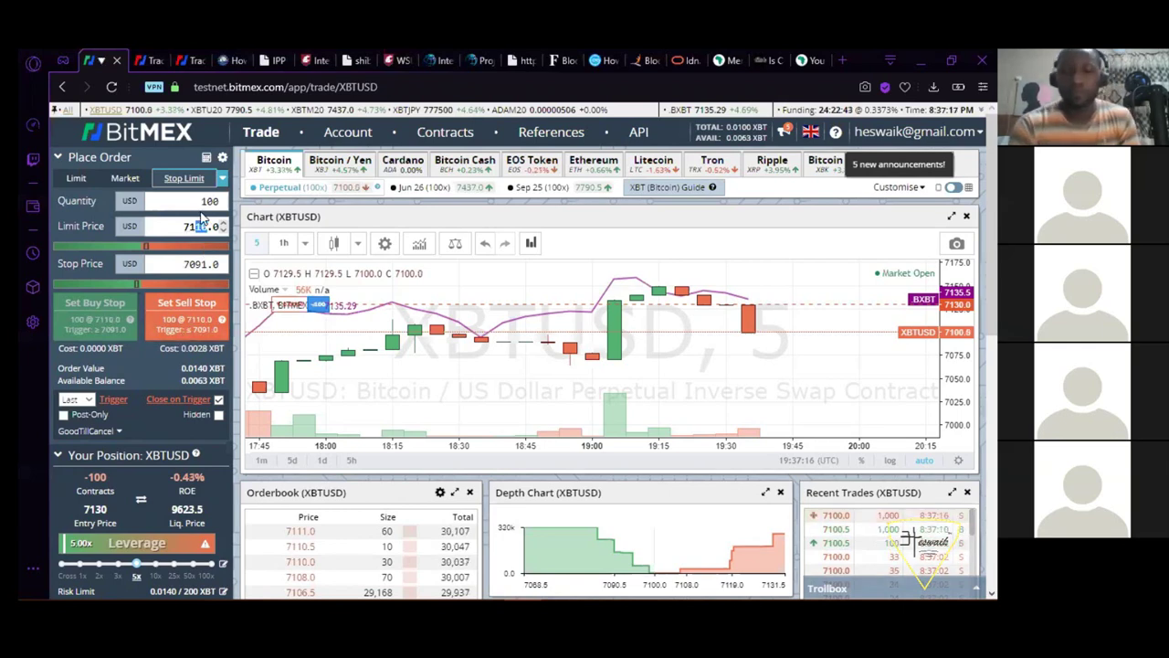
pyautogui.write('2')
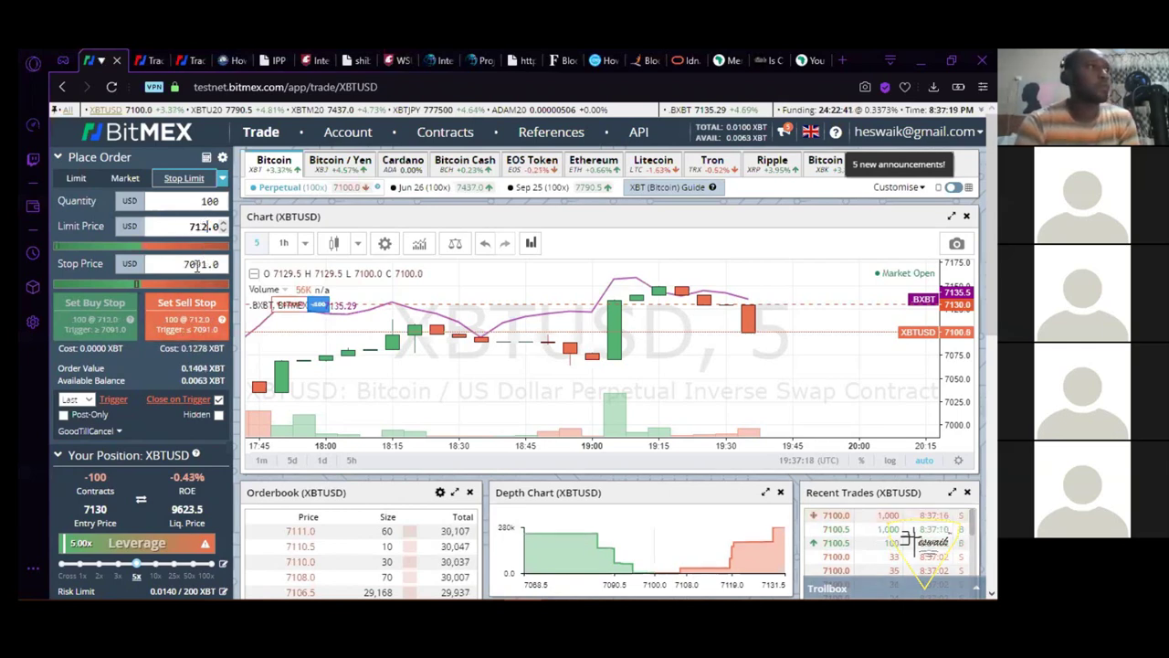
pyautogui.click(197, 266)
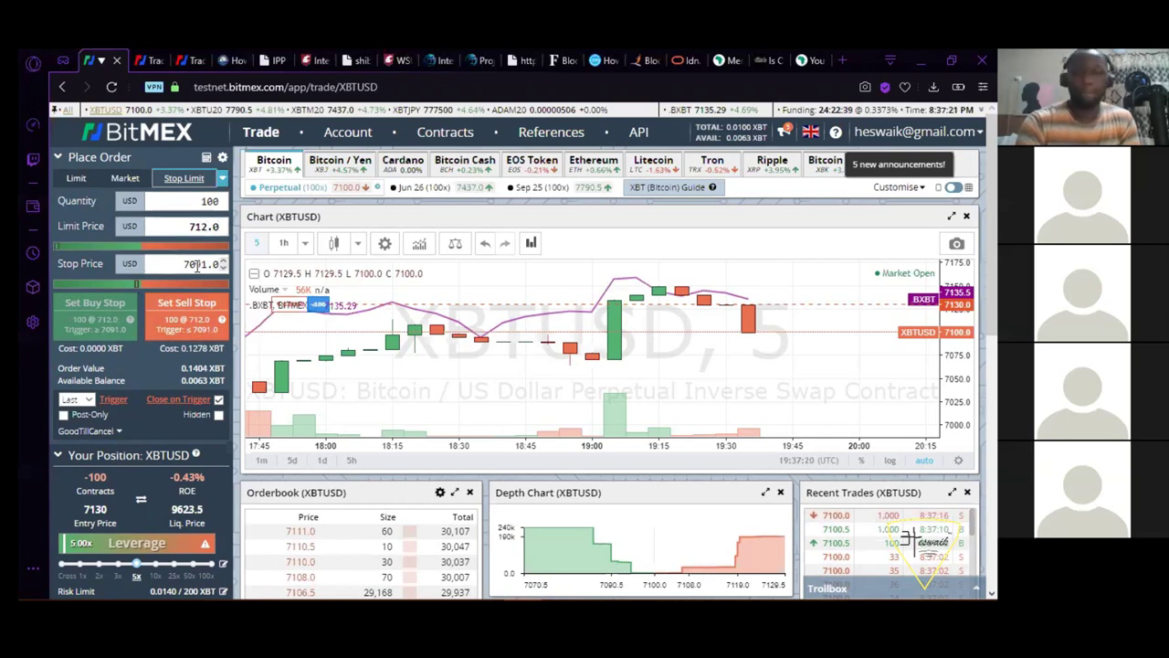
pyautogui.press('BackSpace')
pyautogui.write('5')
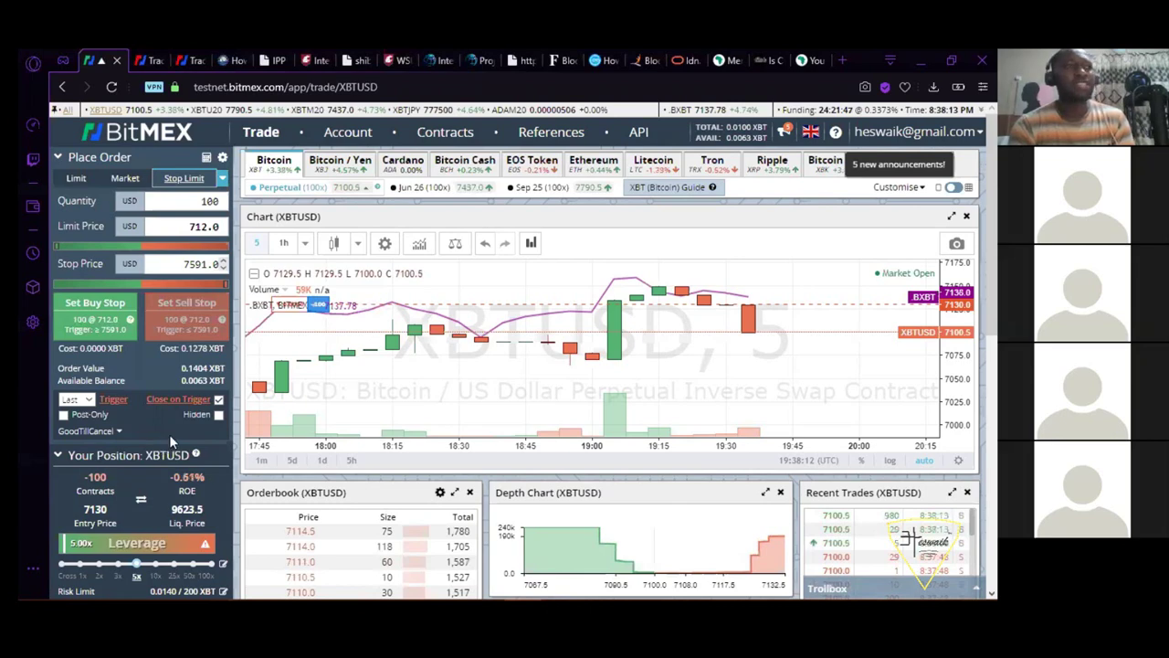
# Examine the XBTUSD index and mark prices in the contract details and the short position's return on equity
pyautogui.scroll(-2, 169, 434)
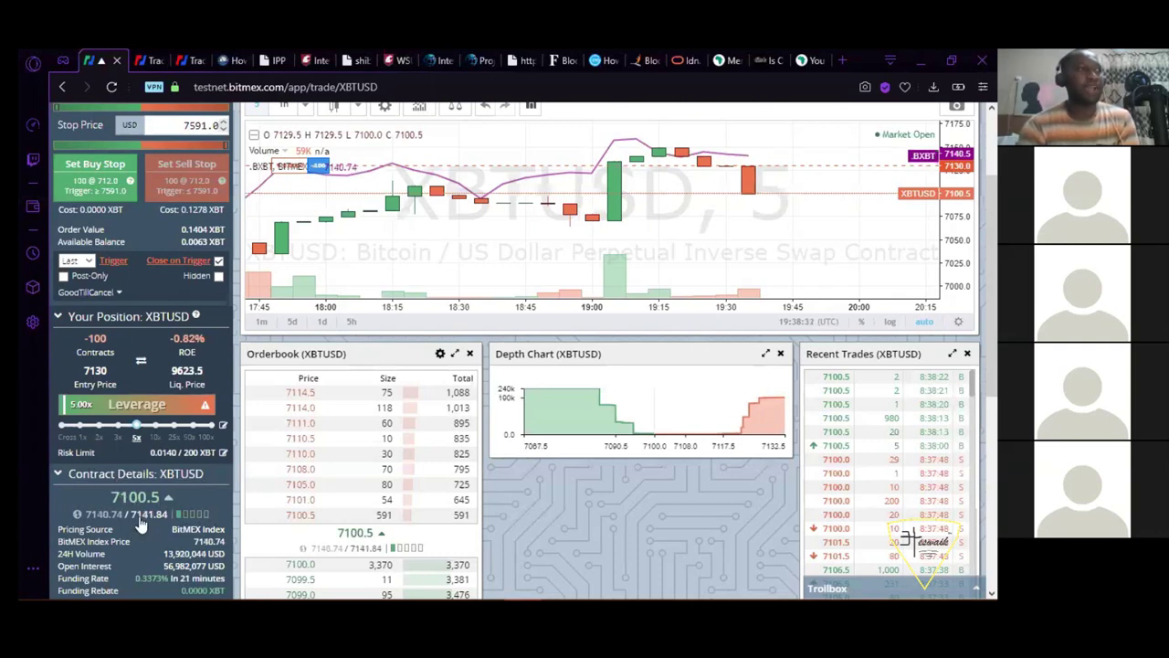
pyautogui.moveTo(145, 521)
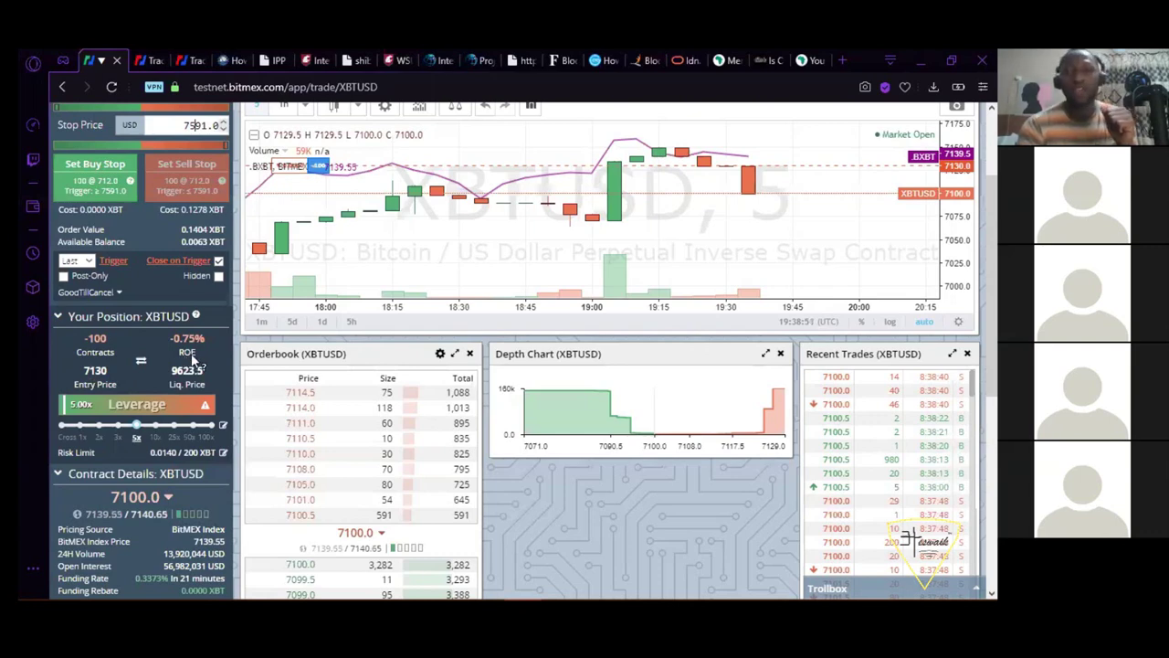
pyautogui.moveTo(194, 355)
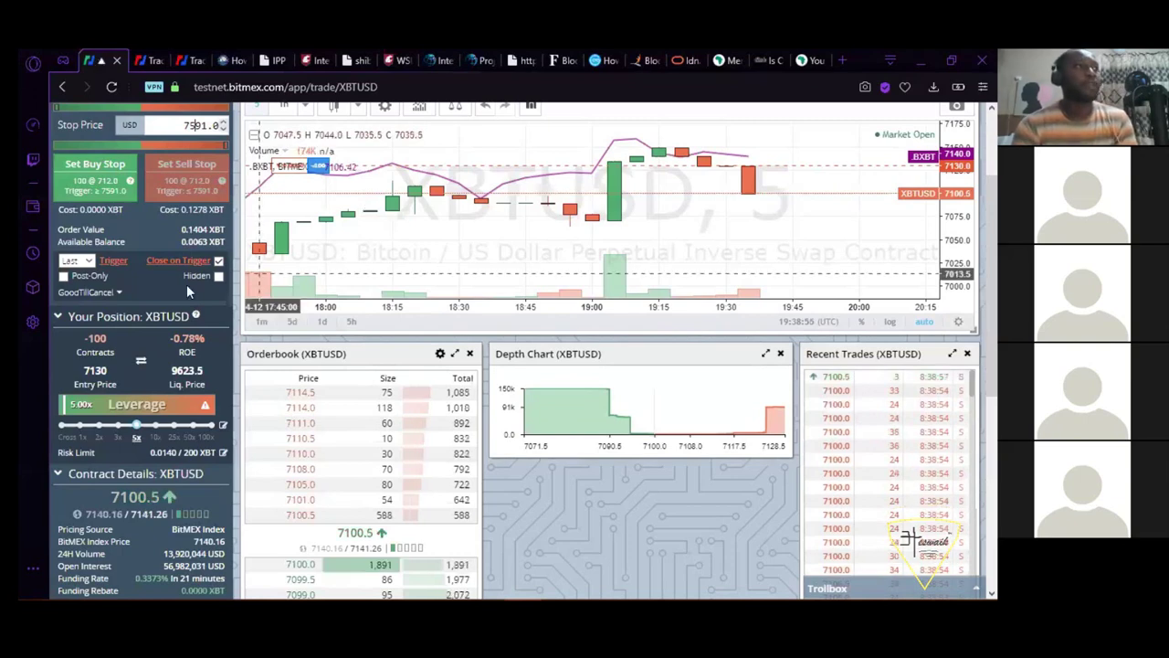
# Set the stop limit order's limit price to 7172.0 and its stop price to 7191.0
pyautogui.scroll(2, 719, 317)
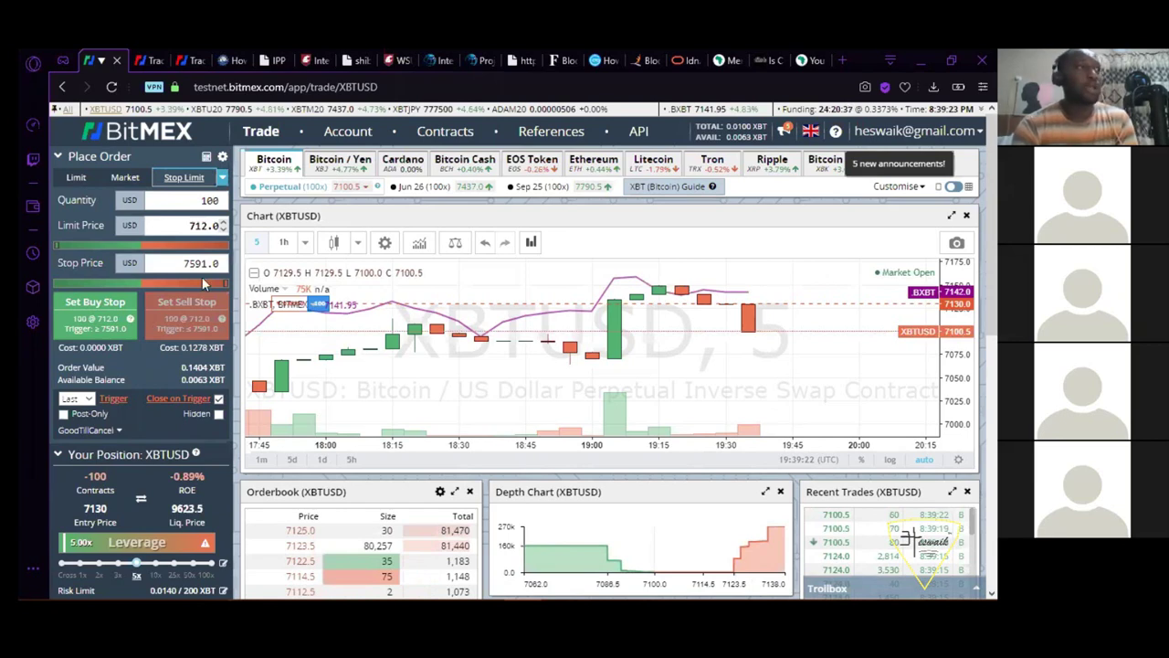
pyautogui.write('7')
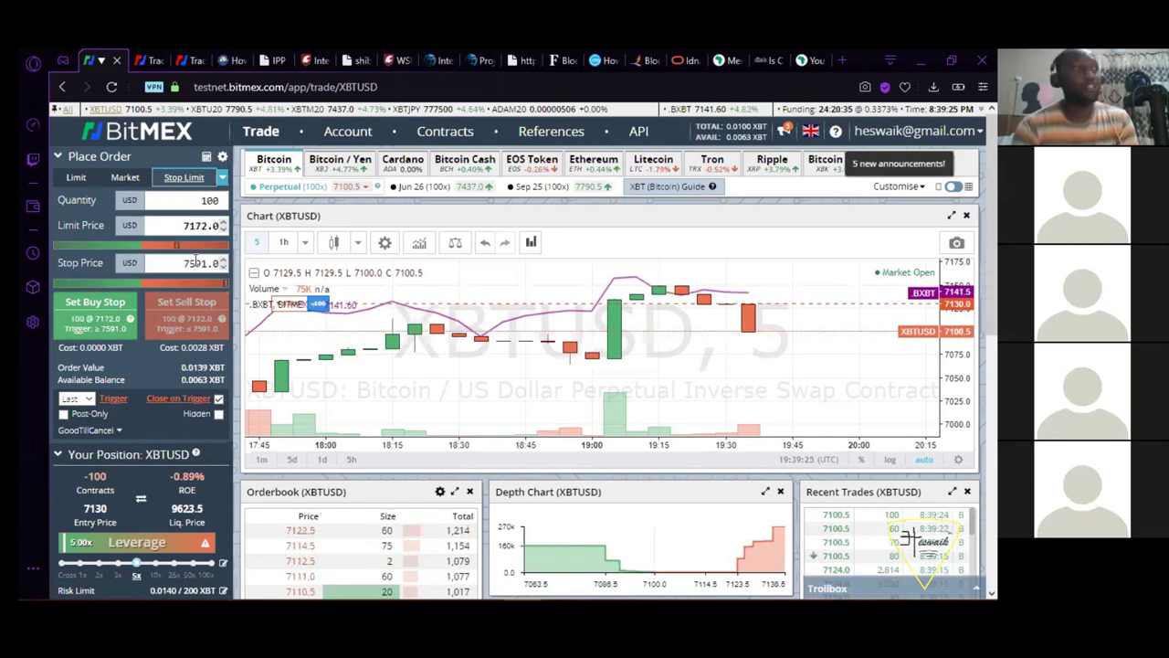
pyautogui.click(193, 263)
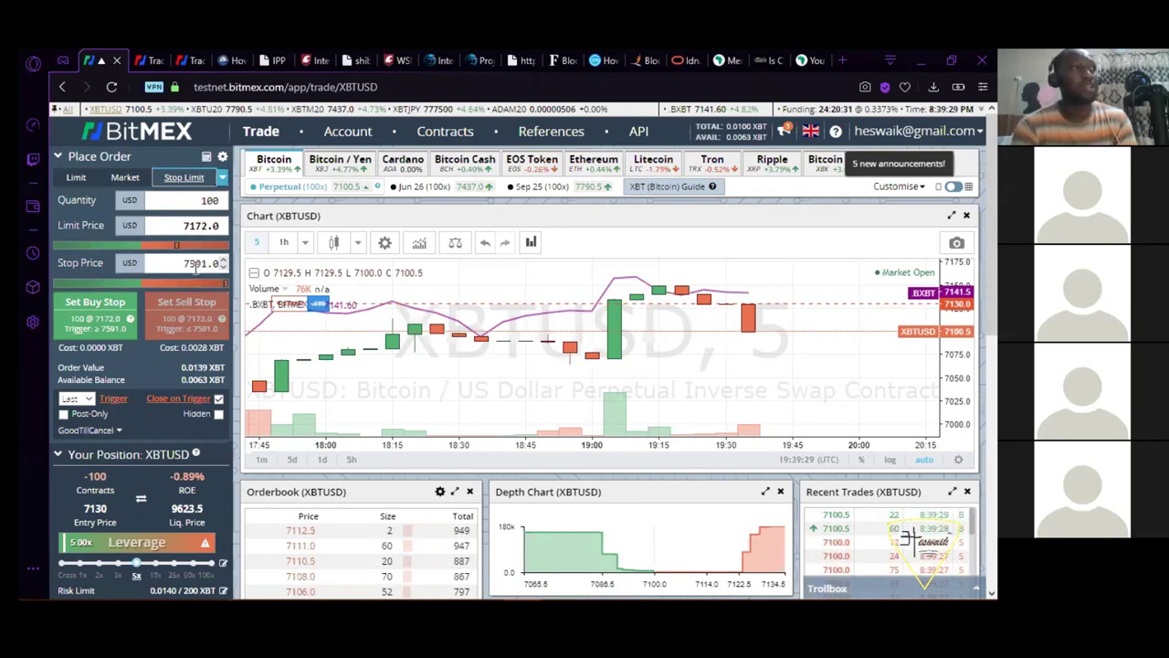
pyautogui.press('BackSpace')
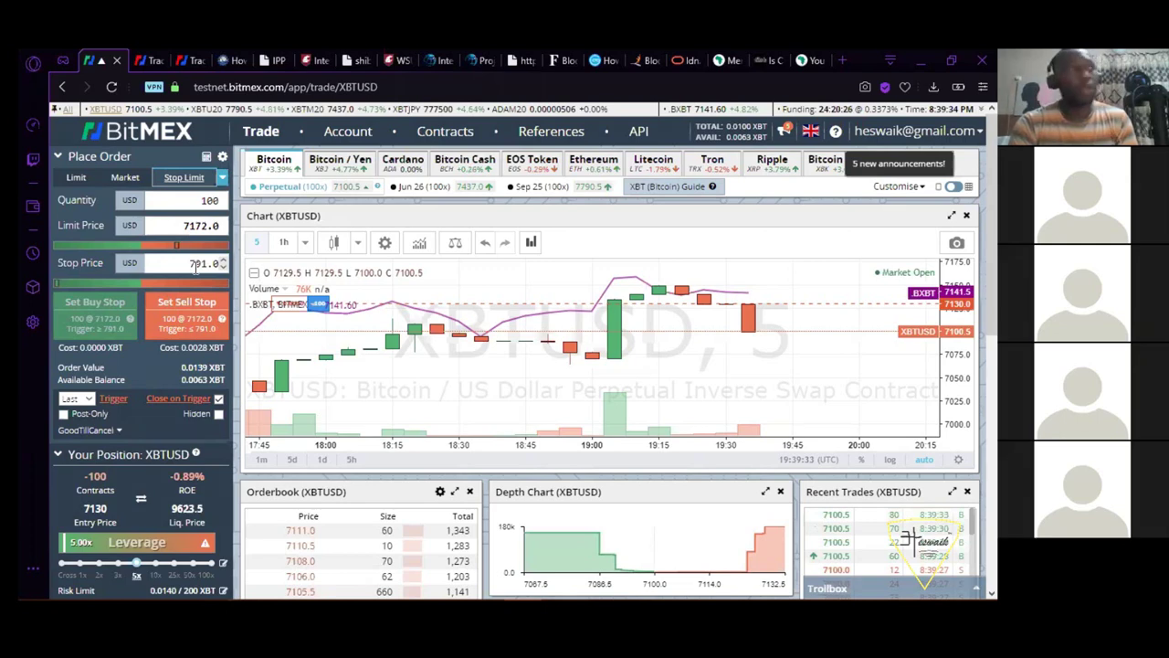
pyautogui.write('1')
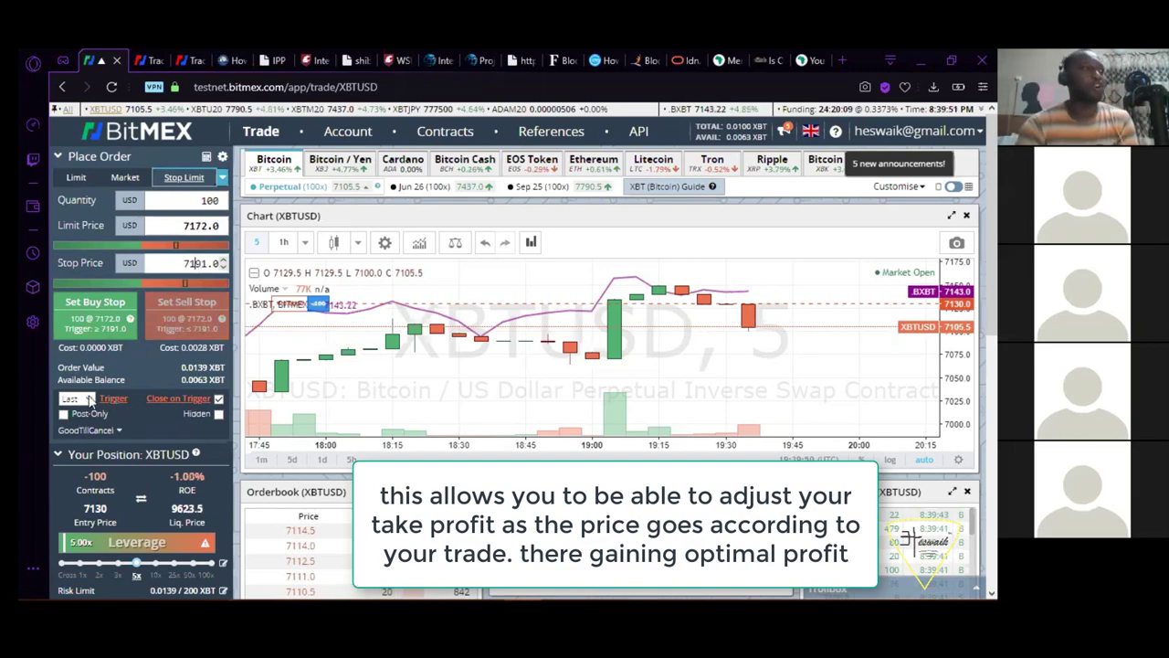
# Set the stop limit order's trigger to the Mark price and look over the trigger choices
pyautogui.click(89, 401)
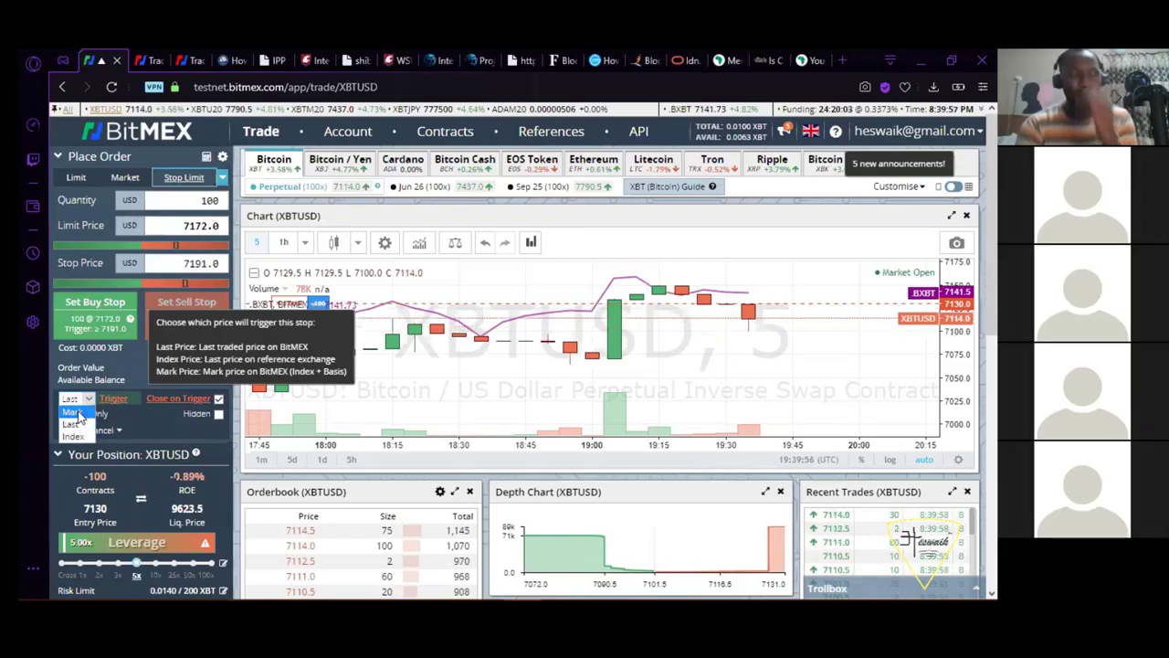
pyautogui.click(75, 413)
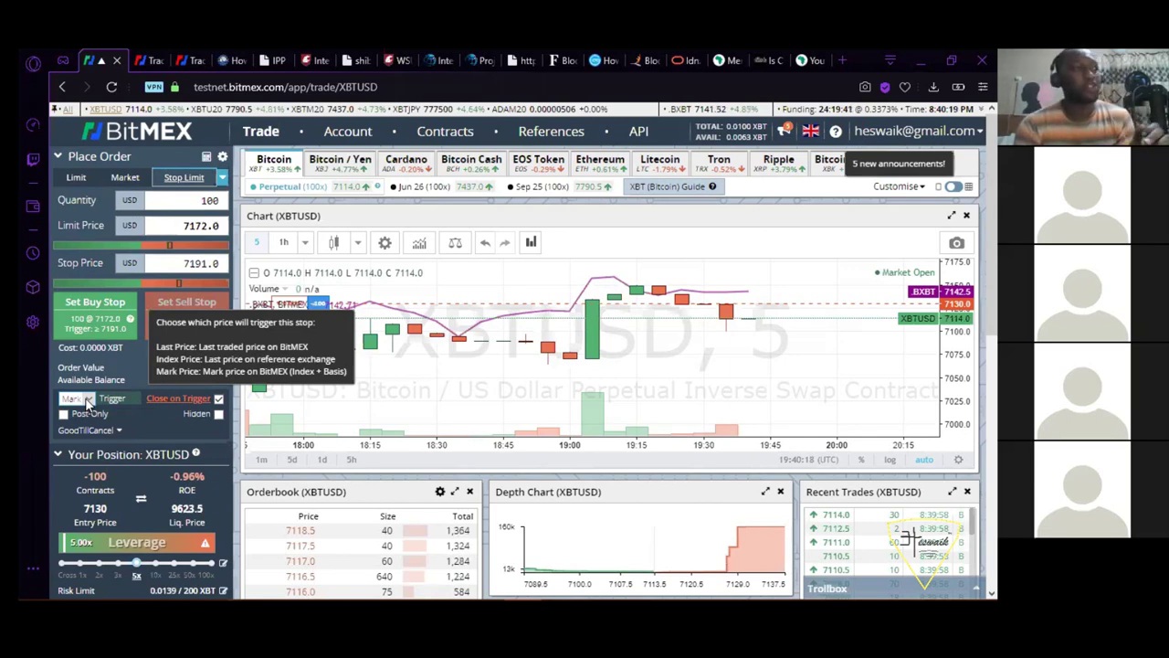
pyautogui.click(89, 402)
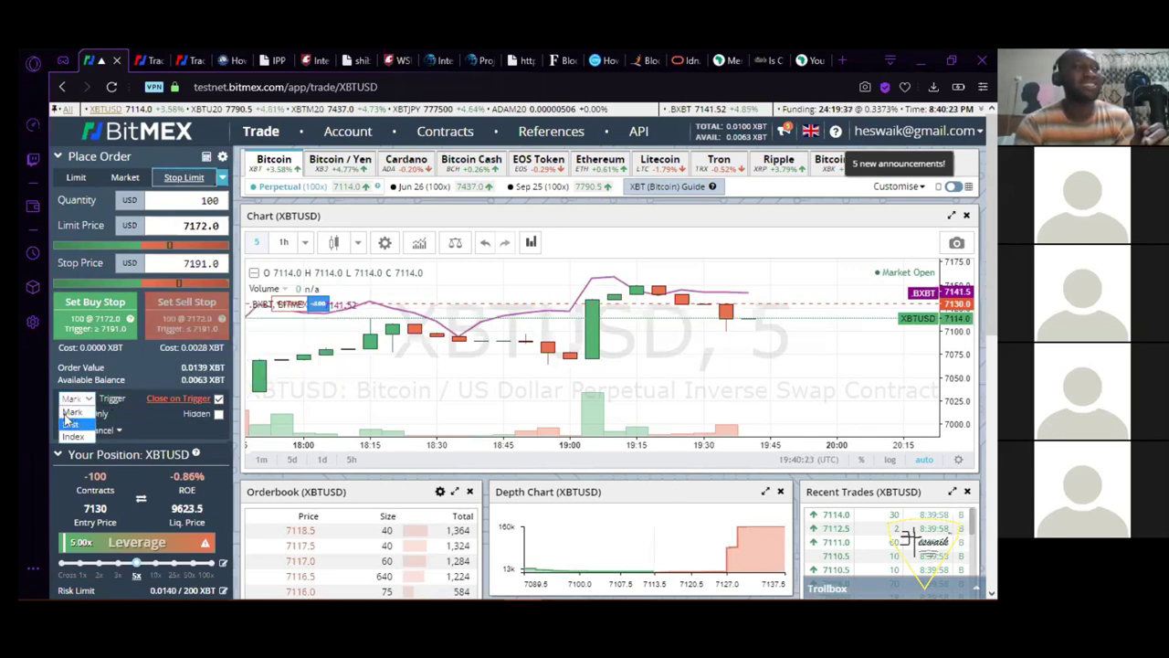
pyautogui.scroll(-1, 142, 559)
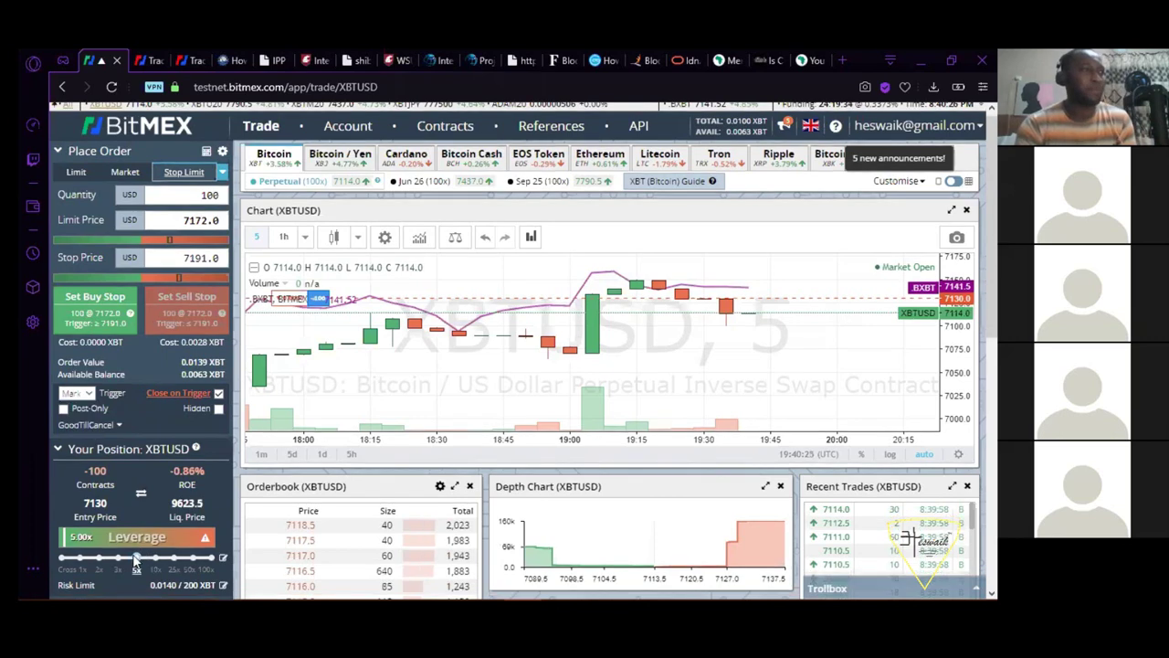
pyautogui.scroll(-1, 111, 584)
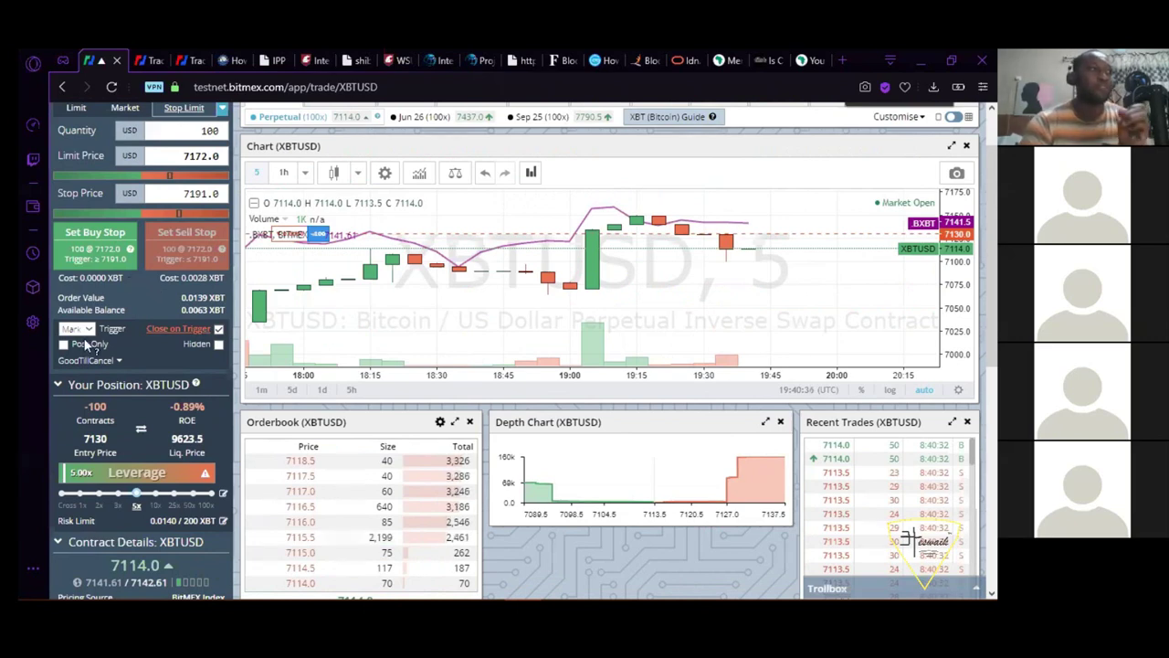
# Set the stop trigger to the Last price and submit the buy stop limit order for 100 XBTUSD contracts
pyautogui.moveTo(89, 334)
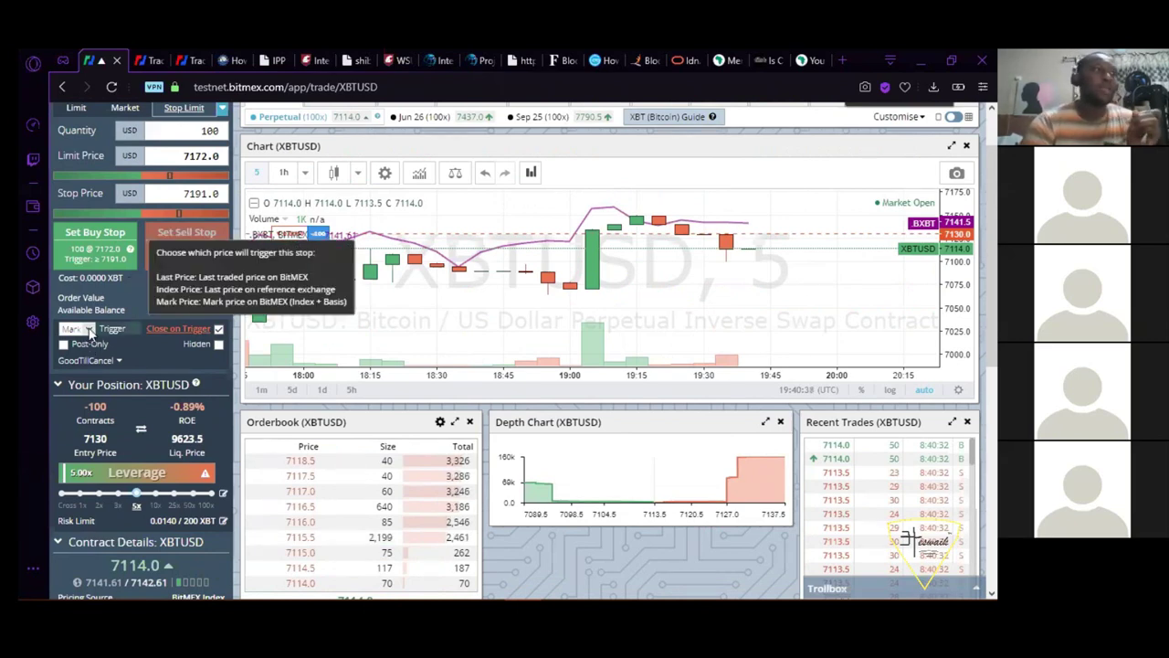
pyautogui.click(90, 334)
pyautogui.click(73, 342)
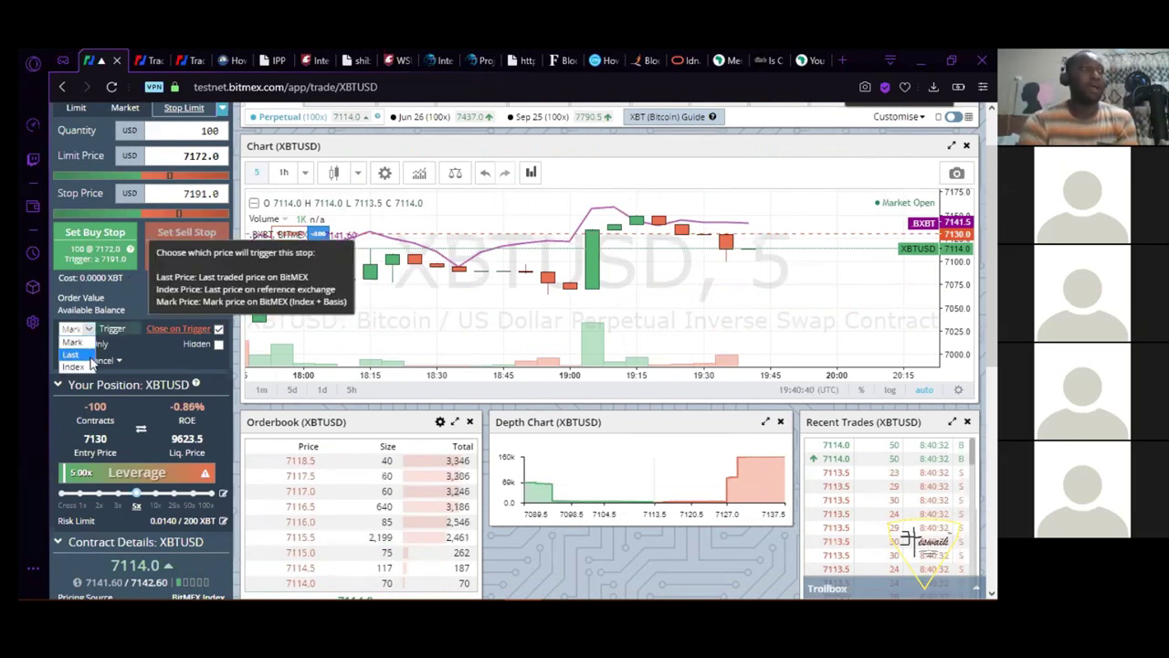
pyautogui.click(95, 232)
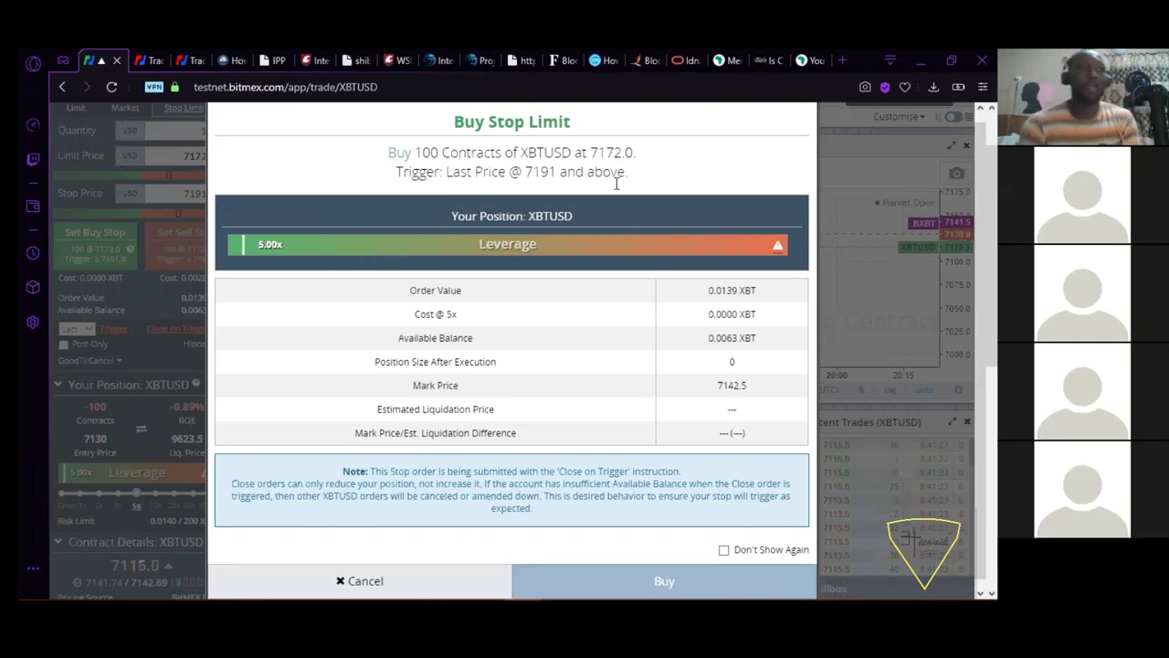
pyautogui.click(664, 581)
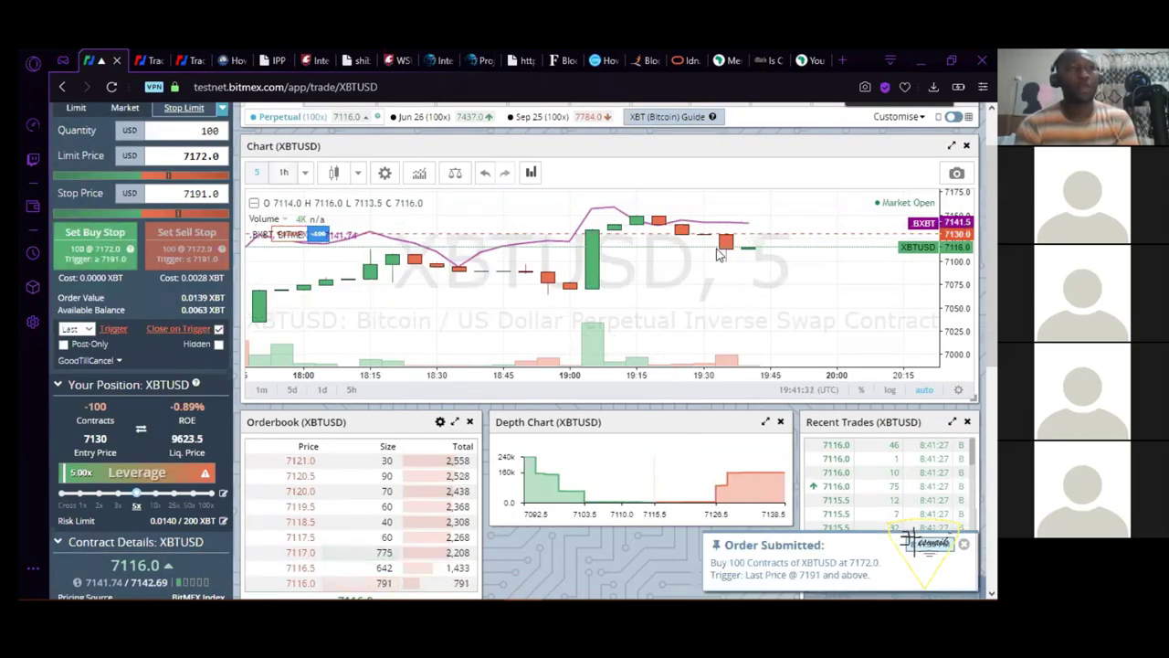
# Switch the XBTUSD chart to the 60-minute interval to view the stop order, and move on to the panels below
pyautogui.write('60')
pyautogui.press('Return')
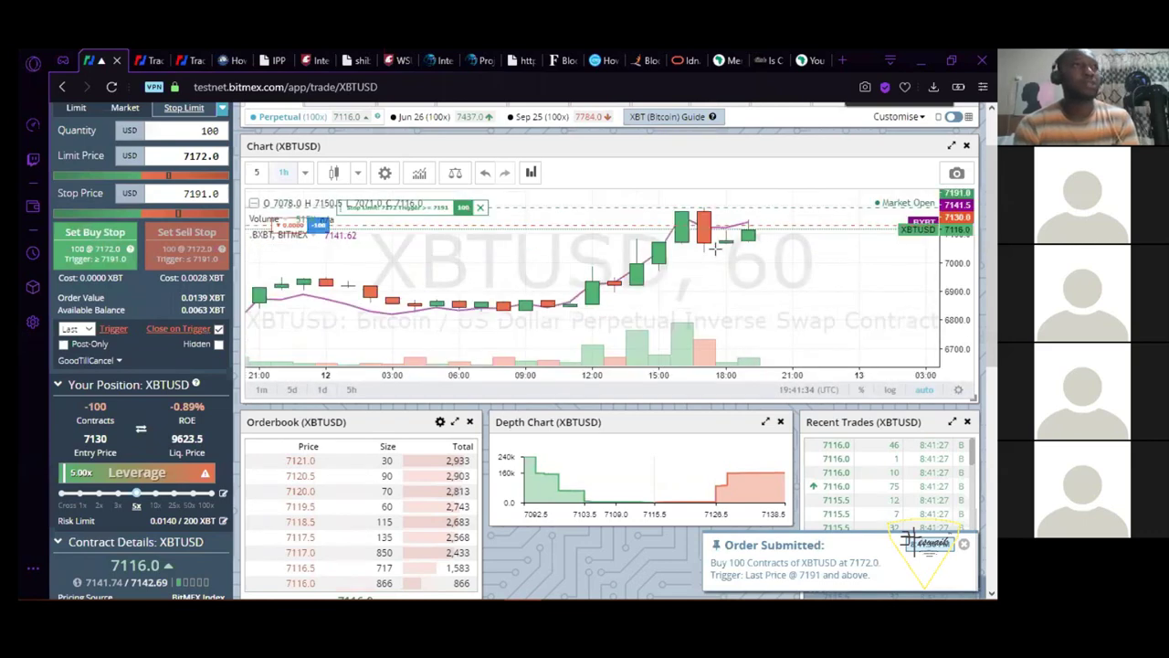
pyautogui.scroll(-3, 715, 247)
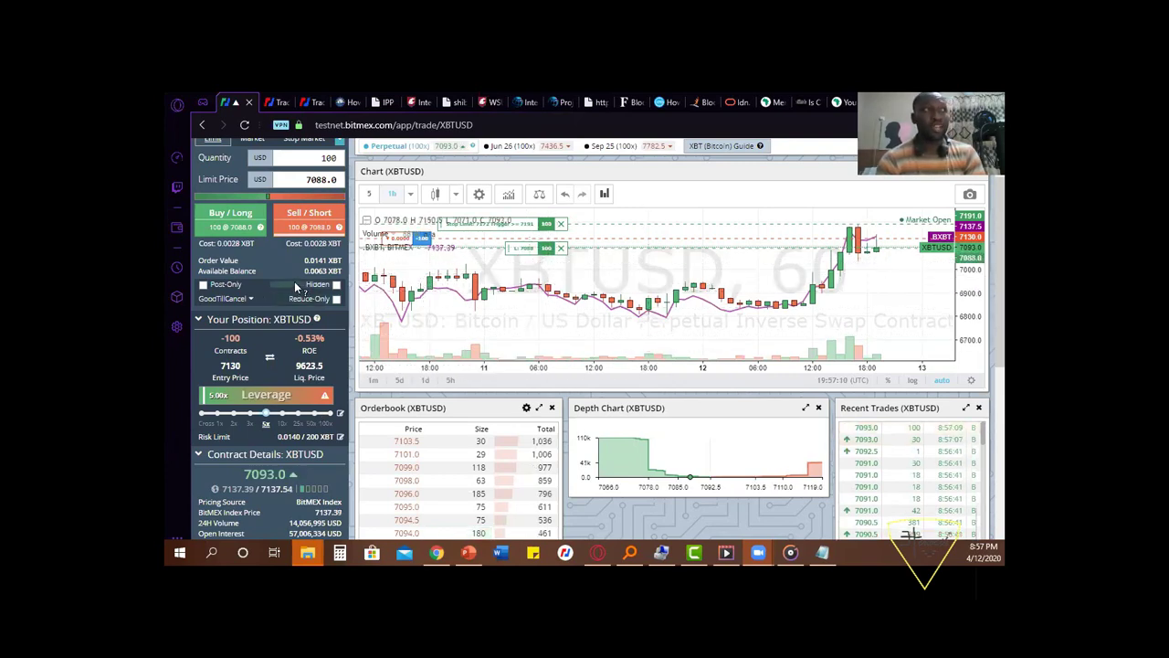
# Review the open XBTUSD position's prices, margin and unrealised PNL in the list of positions
pyautogui.scroll(2, 293, 282)
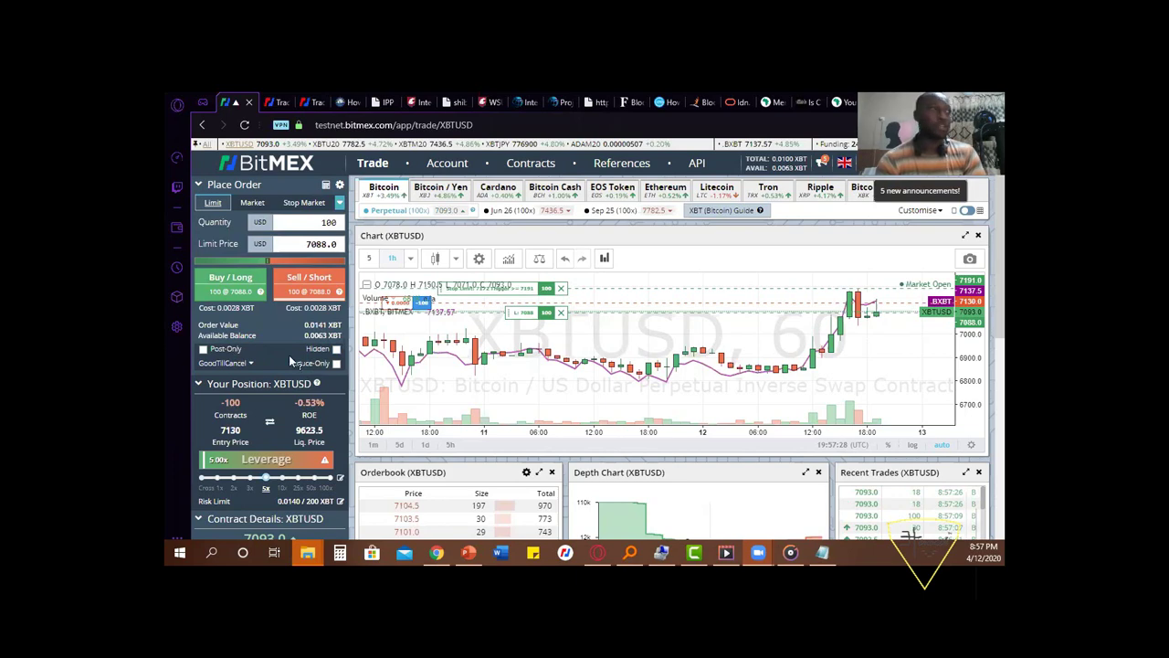
pyautogui.scroll(-5, 290, 360)
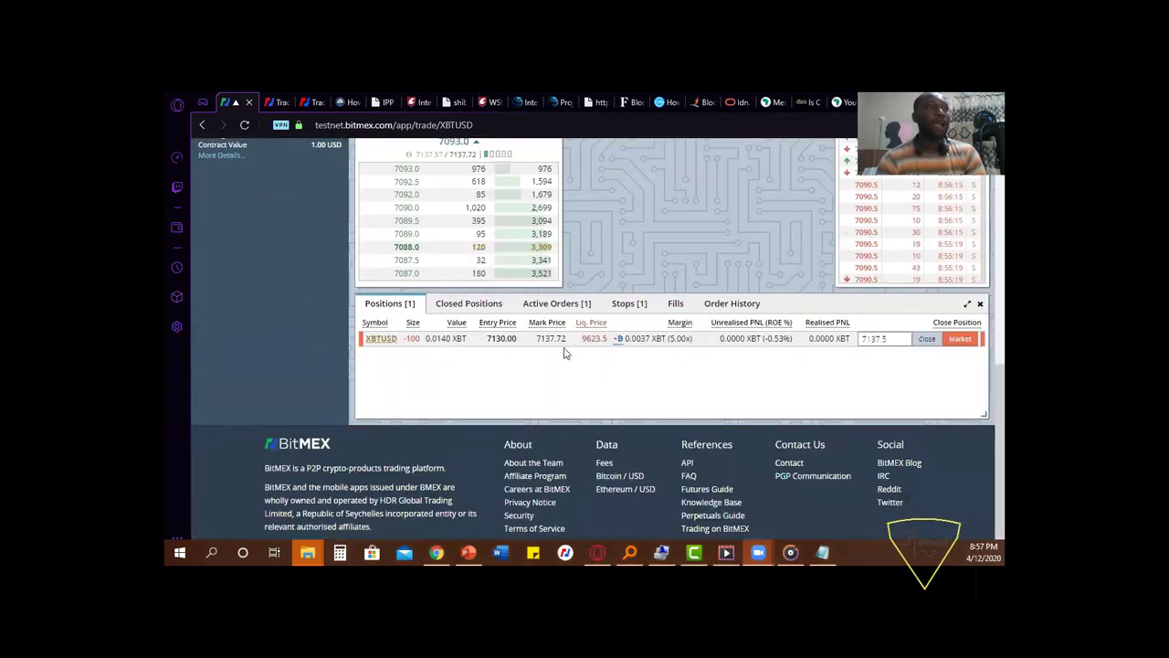
pyautogui.moveTo(780, 347)
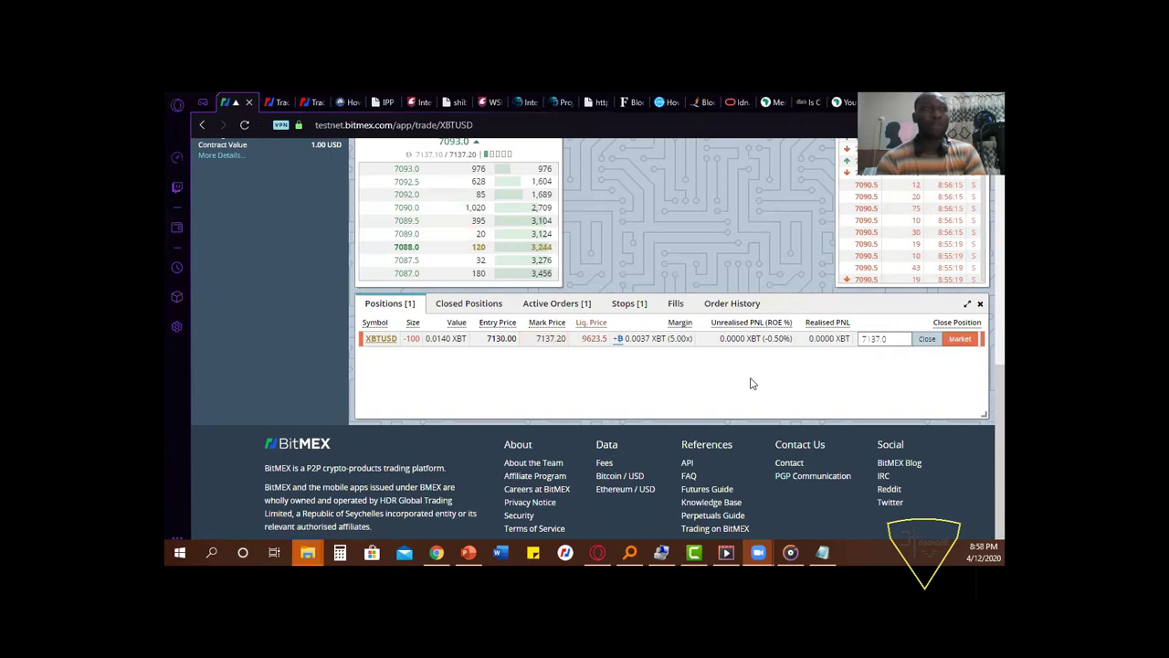
# Switch the order type to Take Profit Limit and set its trigger price to 7091.0
pyautogui.scroll(6, 751, 384)
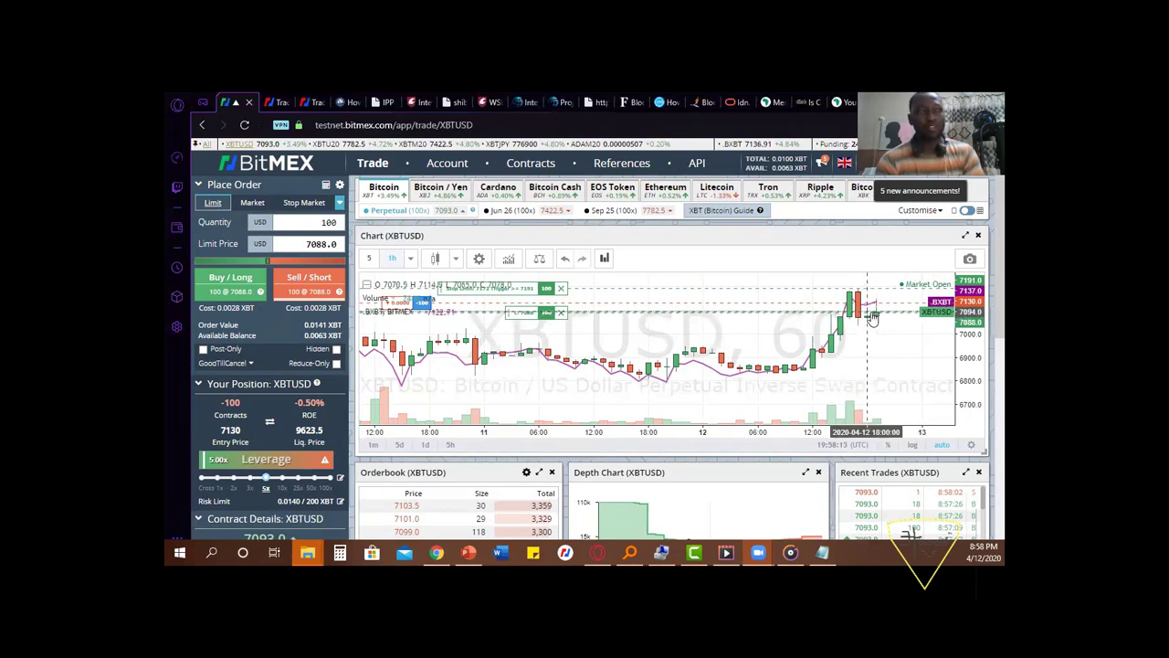
pyautogui.click(339, 203)
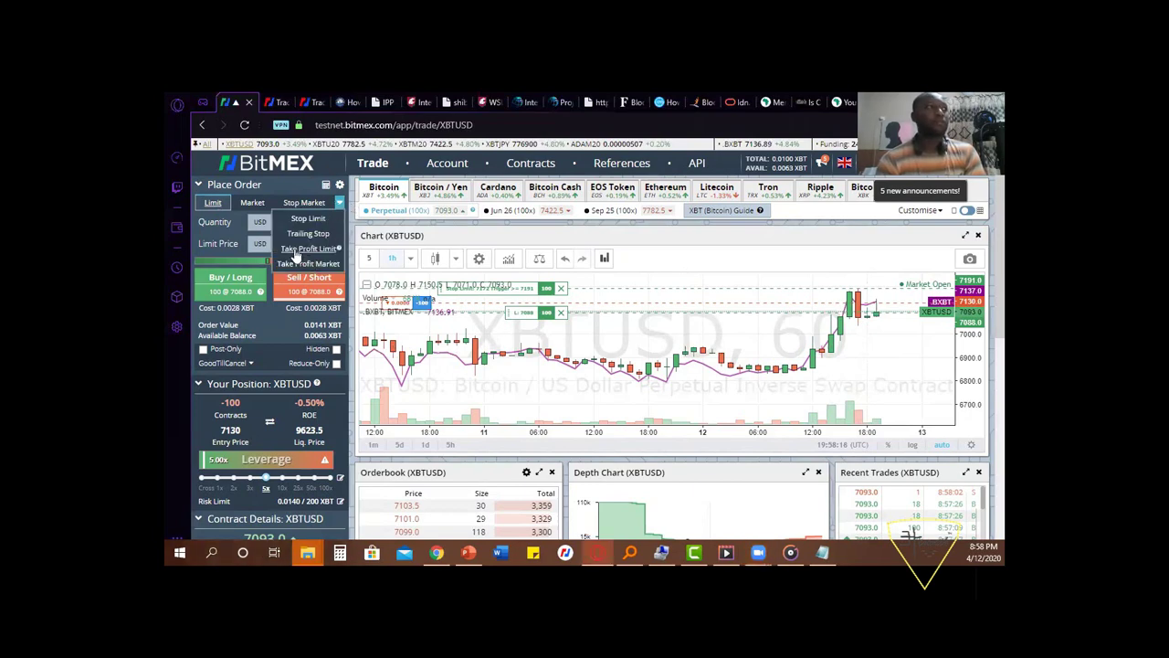
pyautogui.click(302, 248)
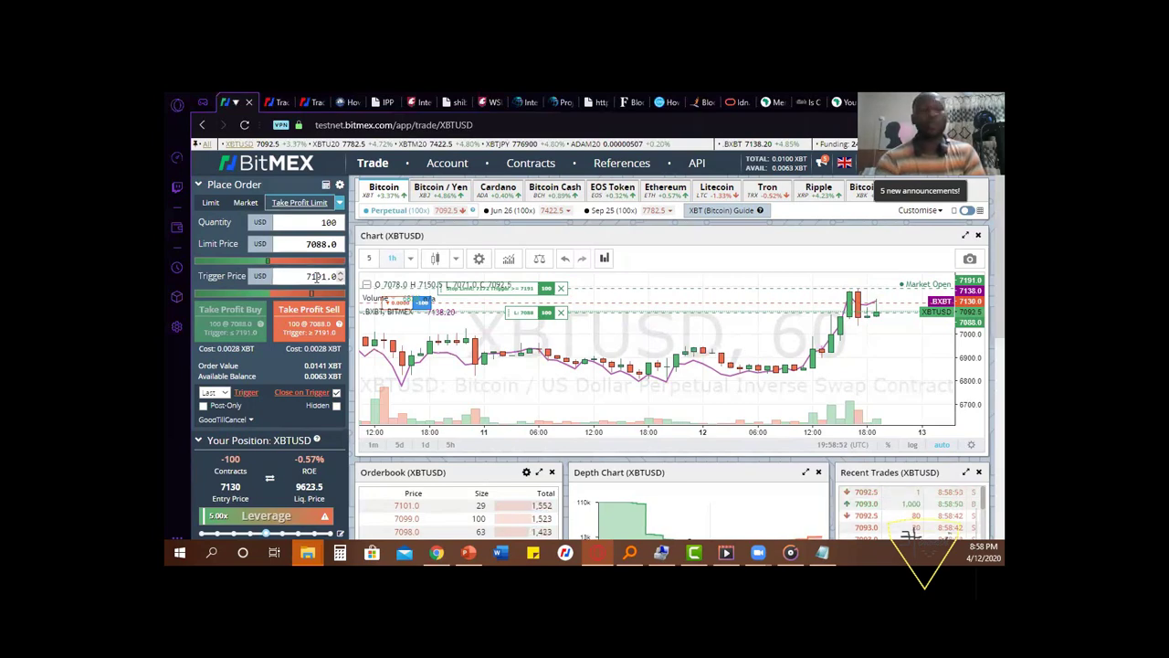
pyautogui.click(315, 276)
pyautogui.press('BackSpace')
pyautogui.write('0')
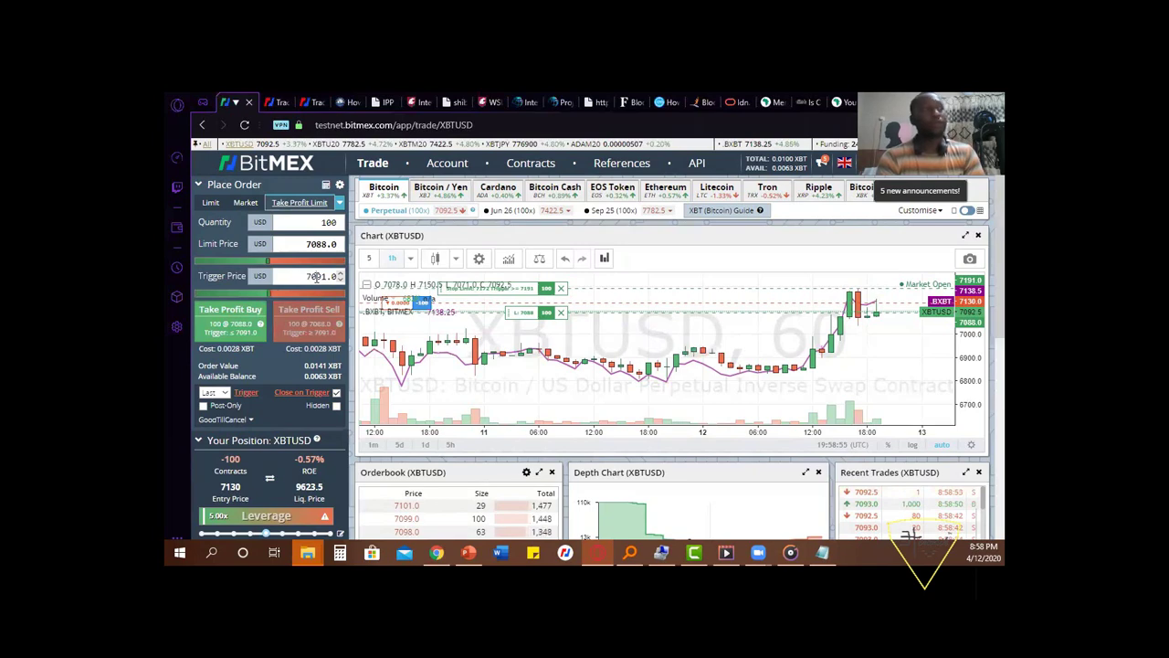